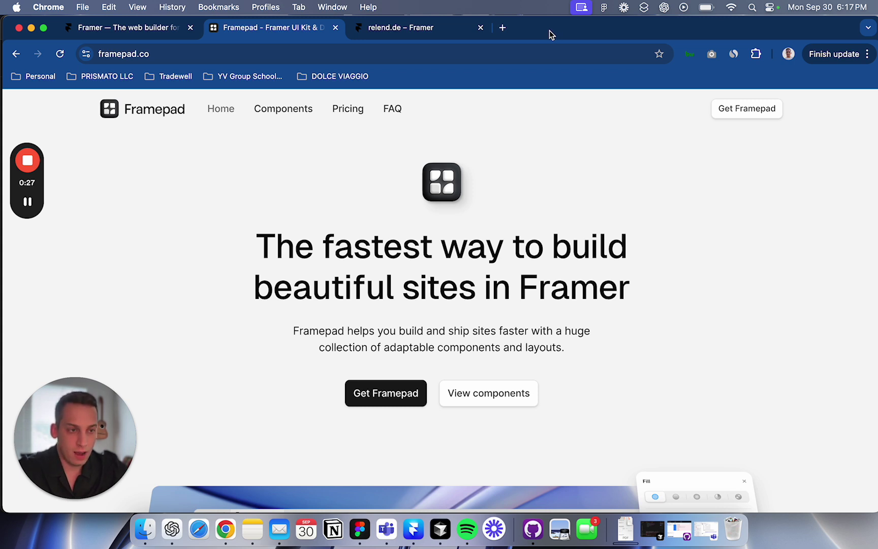
Step: Scroll down from the Framepad home page hero headline
{"action": "scroll", "coordinate": [405, 212], "scroll_direction": "down", "scroll_amount": 10}
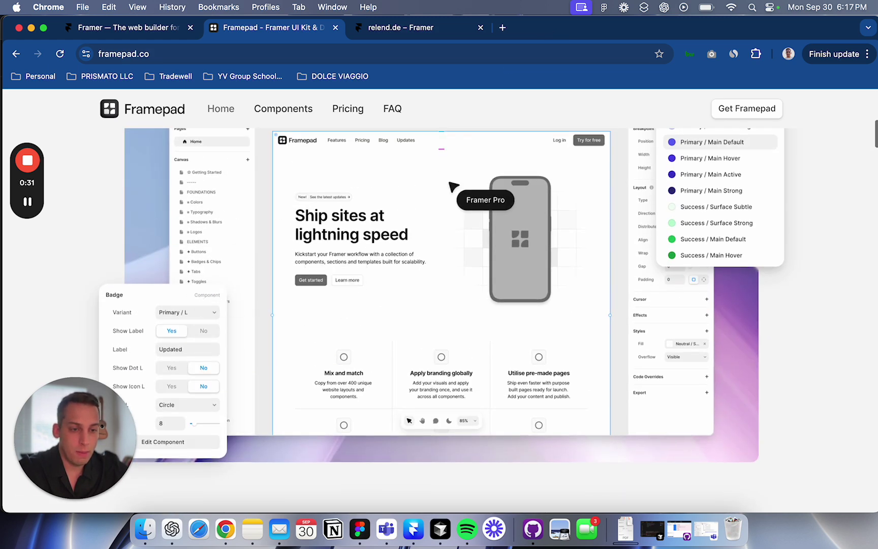
Step: Scroll down past the showcase grid to the 'Huge component library' Features section
{"action": "scroll", "coordinate": [400, 234], "scroll_direction": "up", "scroll_amount": 2}
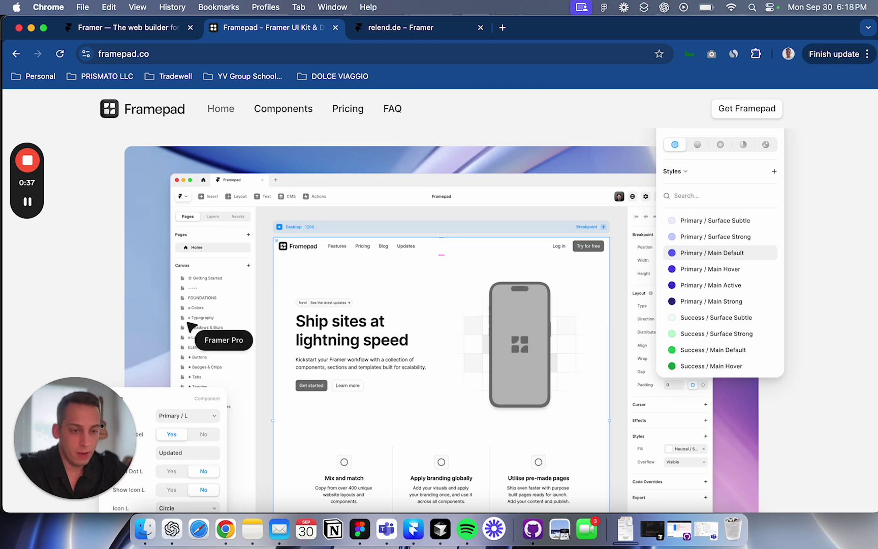
{"action": "scroll", "coordinate": [170, 308], "scroll_direction": "down", "scroll_amount": 2}
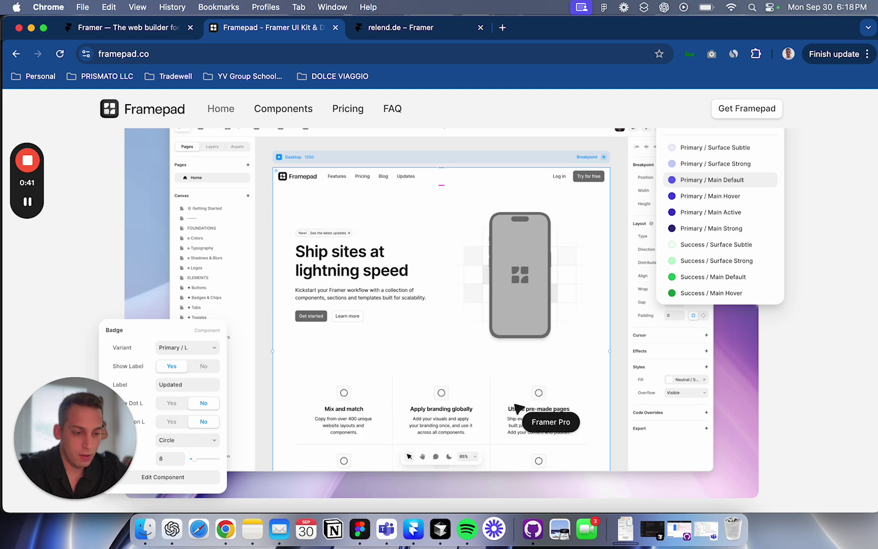
{"action": "scroll", "coordinate": [323, 376], "scroll_direction": "down", "scroll_amount": 8}
{"action": "scroll", "coordinate": [322, 377], "scroll_direction": "down", "scroll_amount": 9}
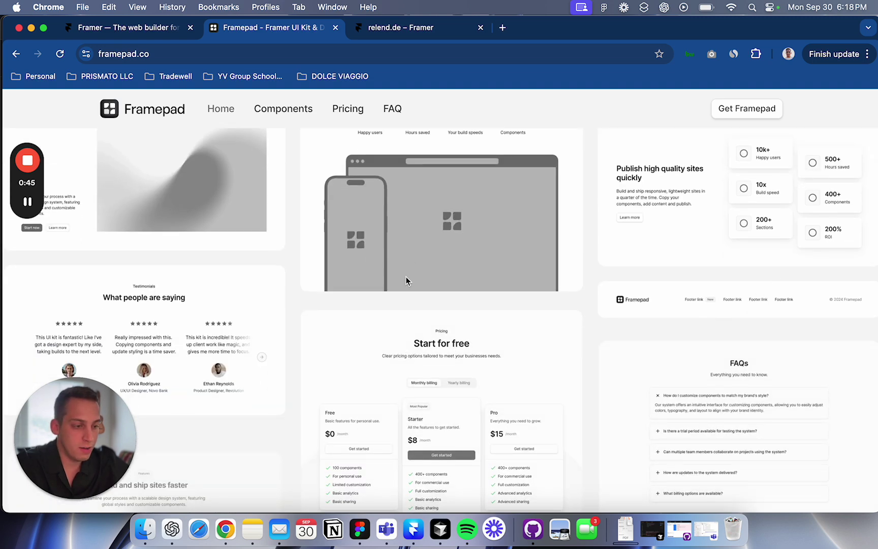
{"action": "scroll", "coordinate": [383, 281], "scroll_direction": "down", "scroll_amount": 5}
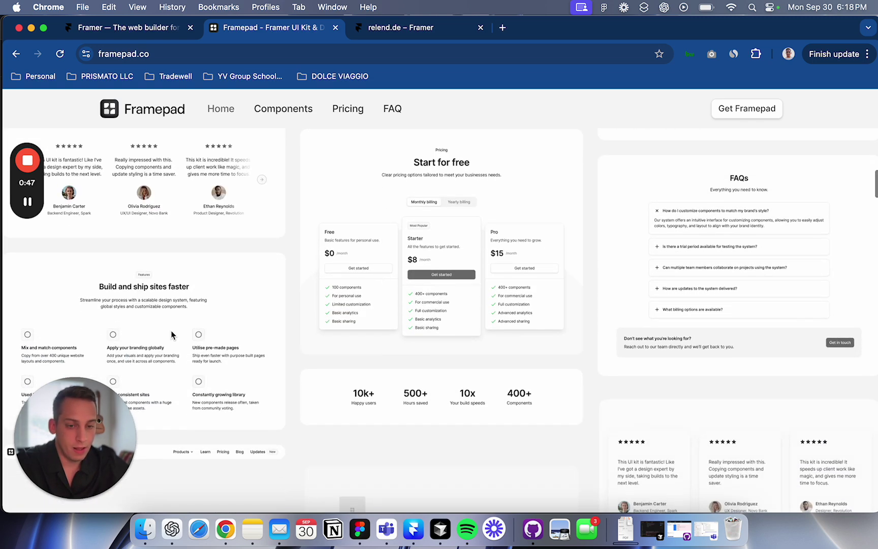
{"action": "scroll", "coordinate": [213, 231], "scroll_direction": "up", "scroll_amount": 3}
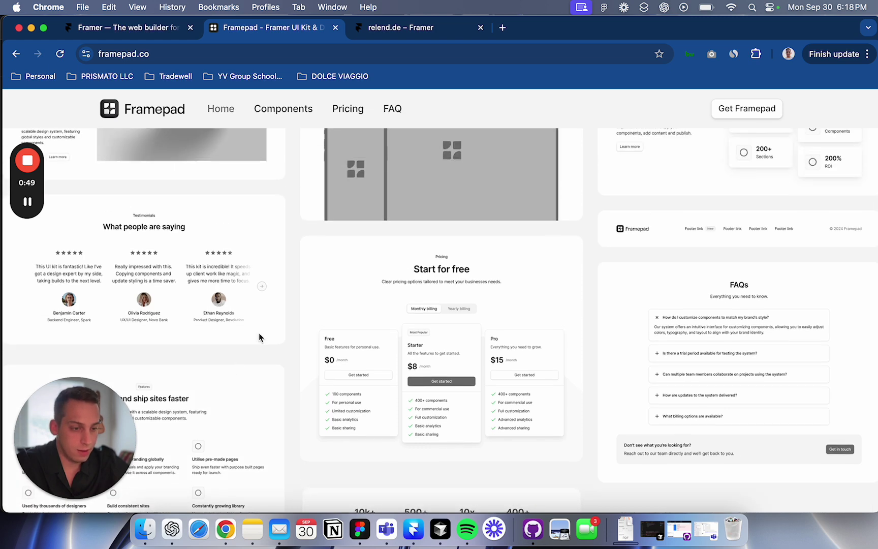
{"action": "scroll", "coordinate": [537, 347], "scroll_direction": "up", "scroll_amount": 4}
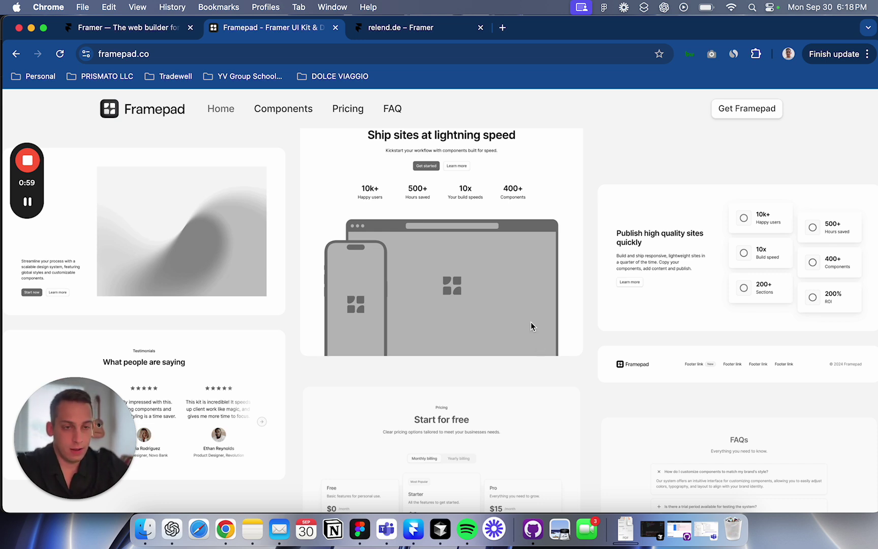
{"action": "scroll", "coordinate": [410, 313], "scroll_direction": "down", "scroll_amount": 10}
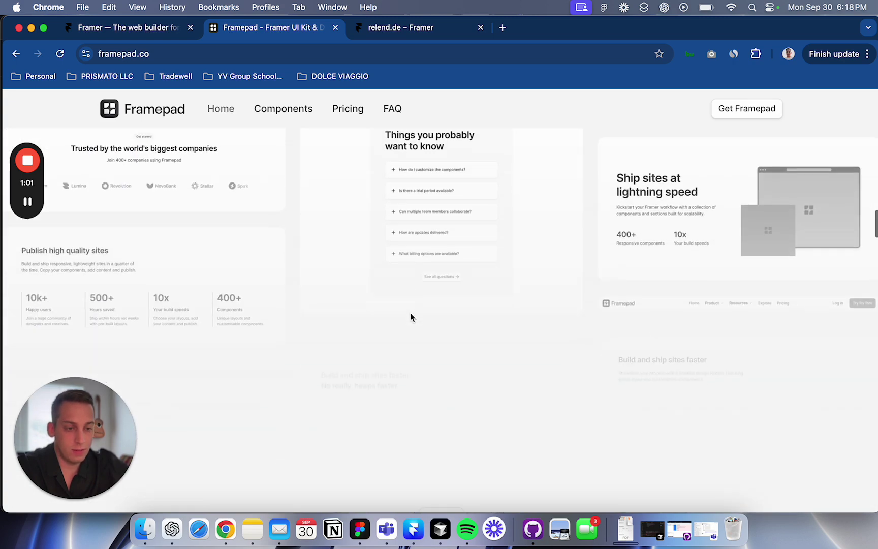
{"action": "scroll", "coordinate": [412, 317], "scroll_direction": "down", "scroll_amount": 6}
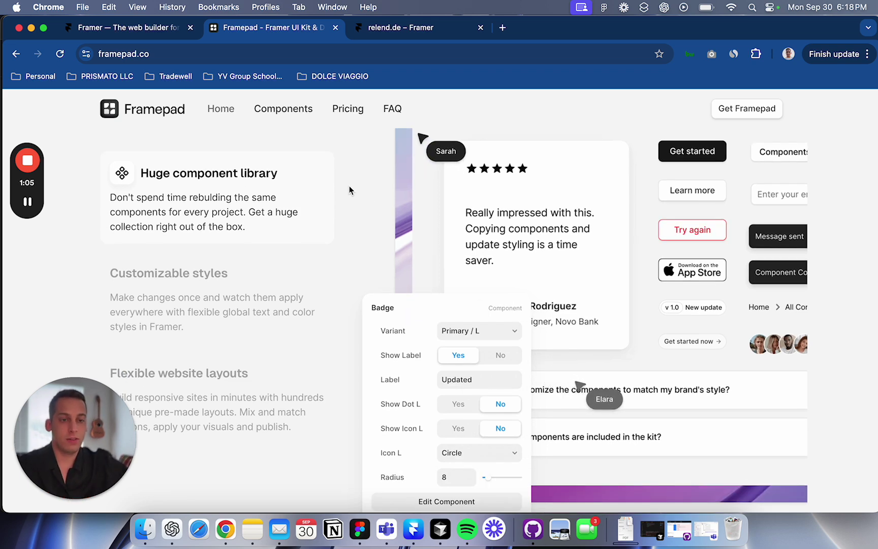
Step: Reload the Framepad home page
{"action": "scroll", "coordinate": [328, 193], "scroll_direction": "up", "scroll_amount": 3}
{"action": "scroll", "coordinate": [320, 197], "scroll_direction": "up", "scroll_amount": 10}
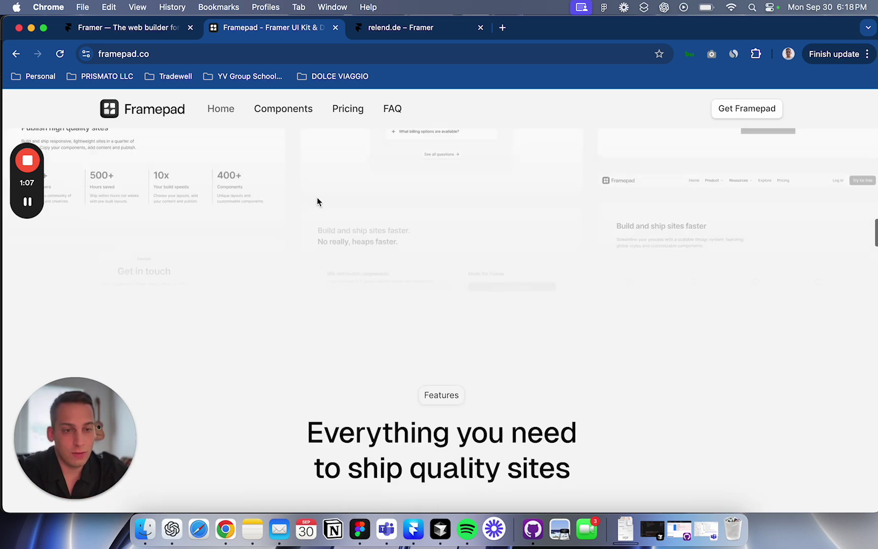
{"action": "scroll", "coordinate": [317, 202], "scroll_direction": "down", "scroll_amount": 10}
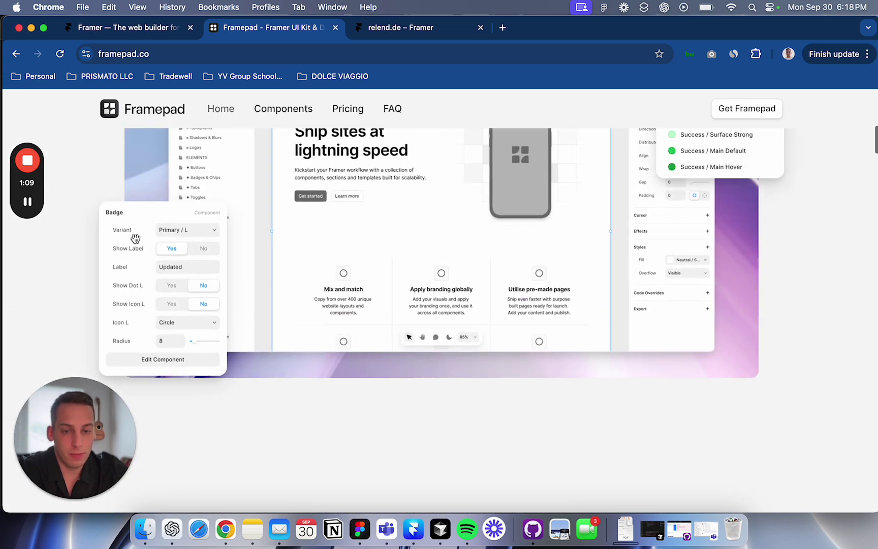
{"action": "scroll", "coordinate": [318, 216], "scroll_direction": "up", "scroll_amount": 10}
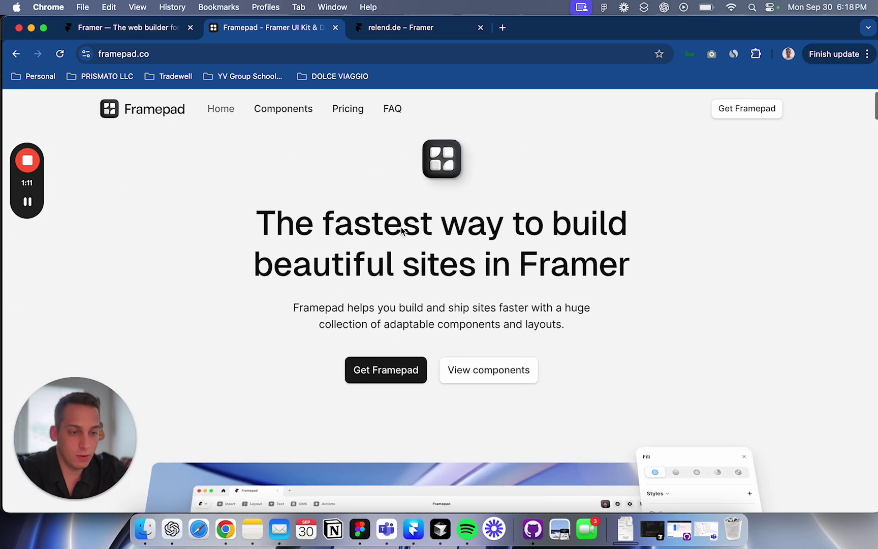
{"action": "key", "text": "super+r"}
Step: Preview the Customizable styles and Flexible website layouts features
{"action": "scroll", "coordinate": [361, 257], "scroll_direction": "down", "scroll_amount": 5}
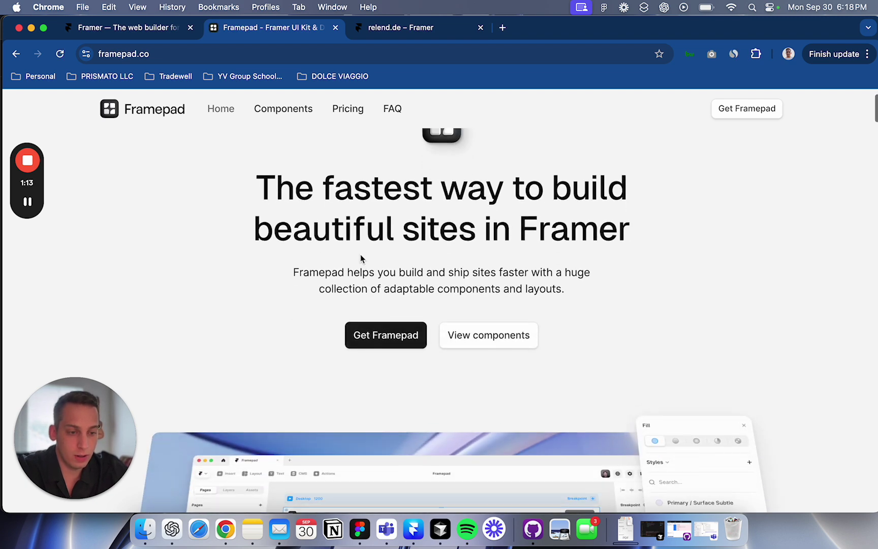
{"action": "scroll", "coordinate": [340, 317], "scroll_direction": "up", "scroll_amount": 3}
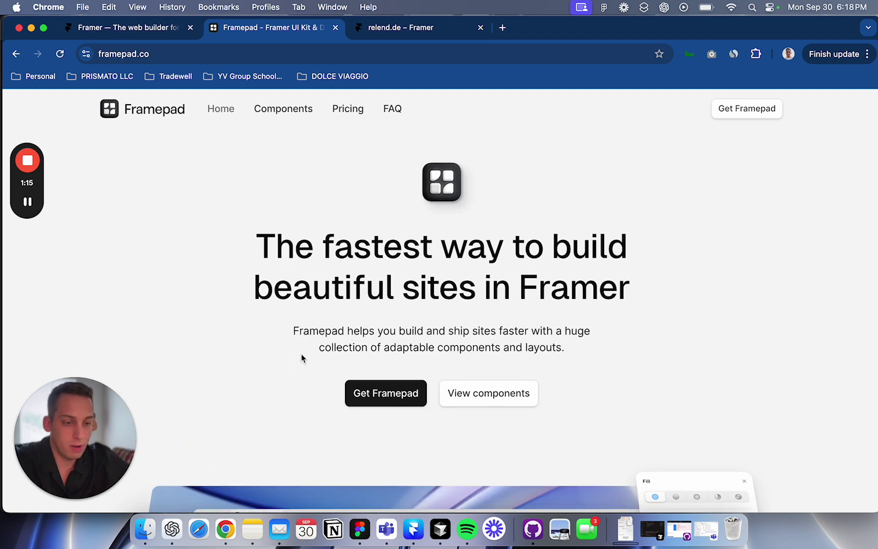
{"action": "scroll", "coordinate": [301, 359], "scroll_direction": "down", "scroll_amount": 10}
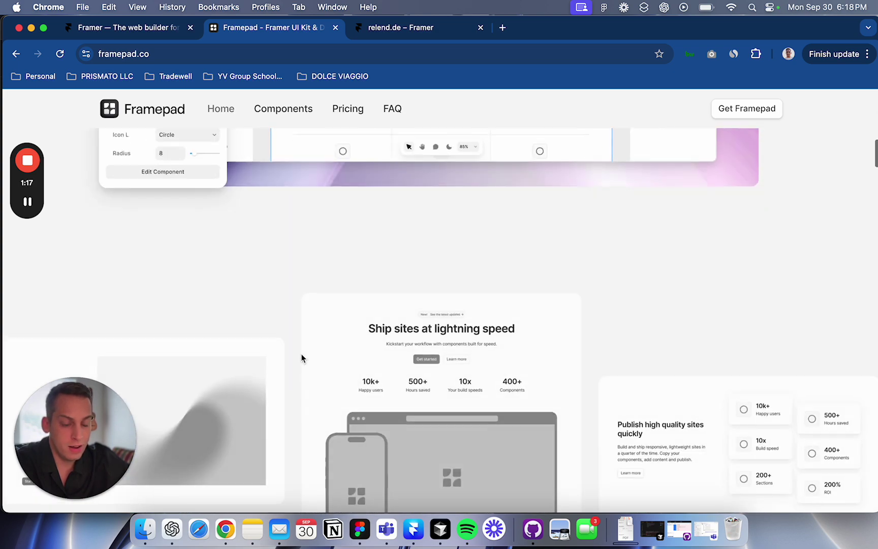
{"action": "scroll", "coordinate": [300, 358], "scroll_direction": "down", "scroll_amount": 10}
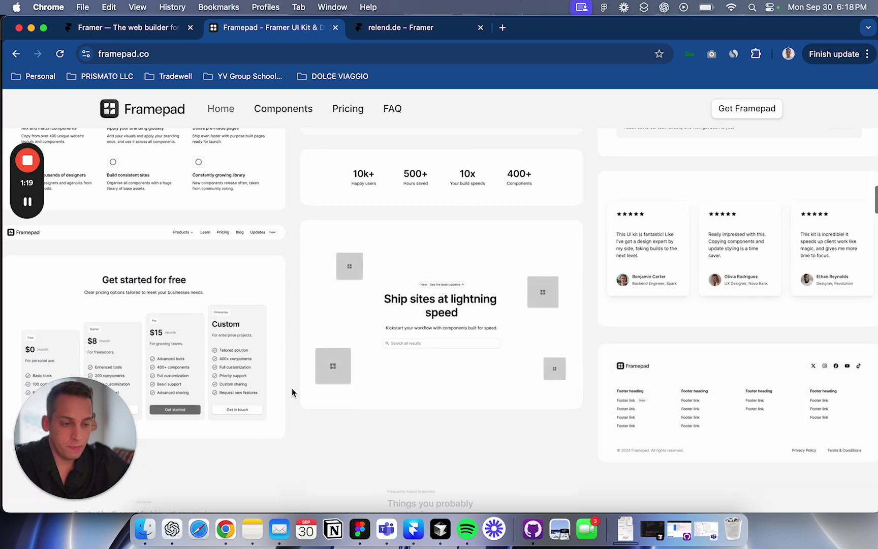
{"action": "scroll", "coordinate": [292, 391], "scroll_direction": "down", "scroll_amount": 10}
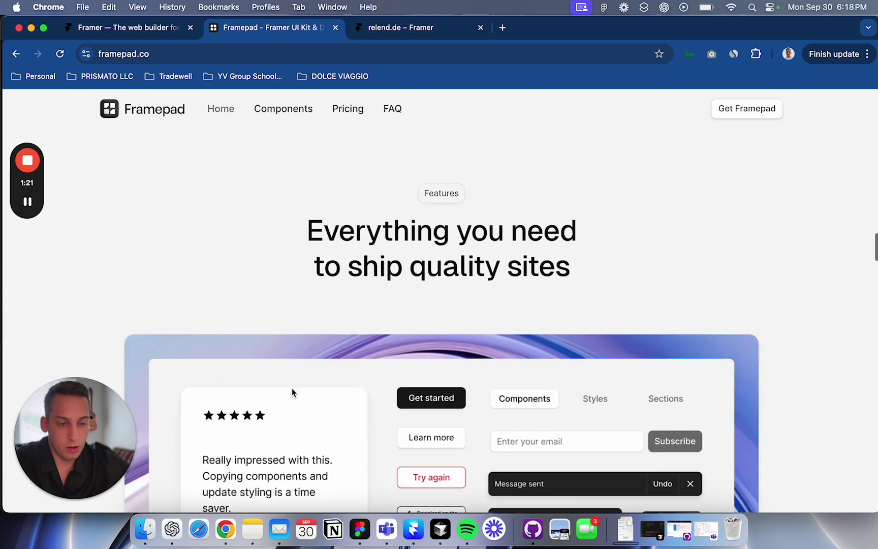
{"action": "scroll", "coordinate": [291, 392], "scroll_direction": "down", "scroll_amount": 8}
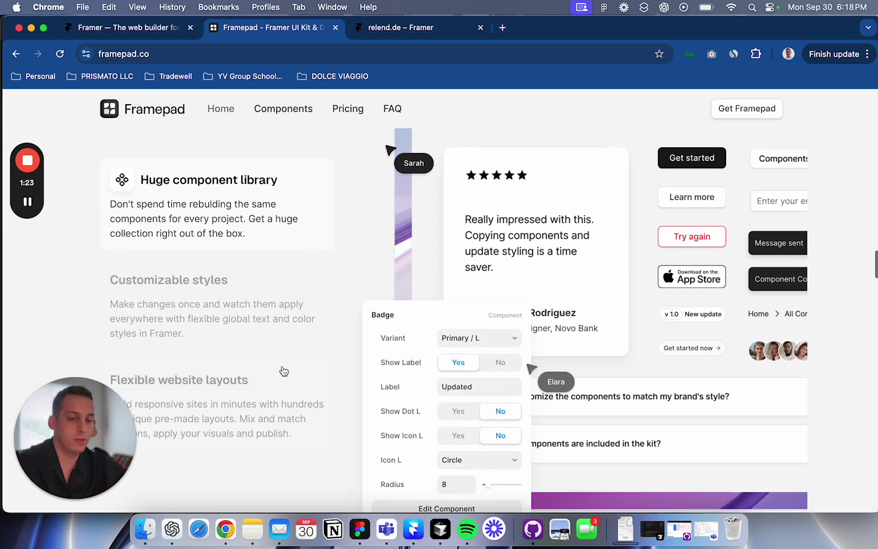
{"action": "left_click", "coordinate": [268, 332]}
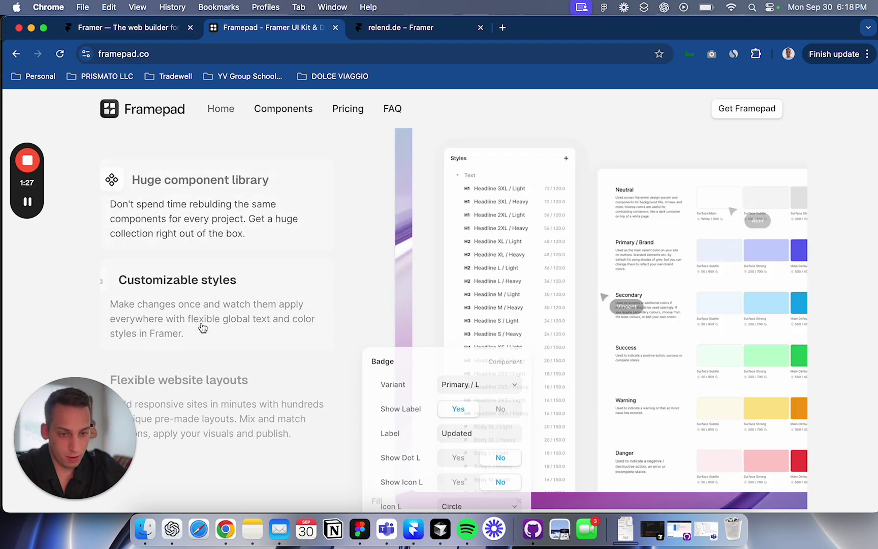
{"action": "left_click", "coordinate": [210, 380]}
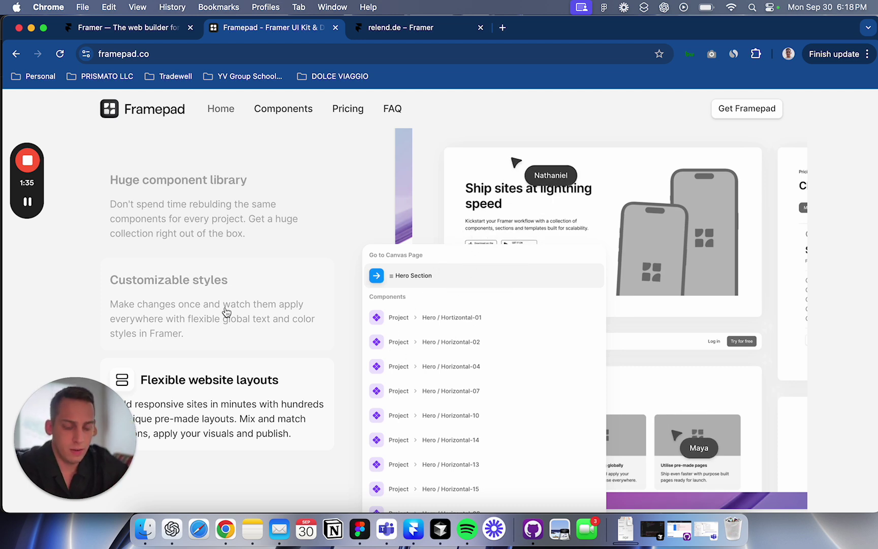
Step: Scroll down to the 'Who it's for' section
{"action": "scroll", "coordinate": [226, 312], "scroll_direction": "down", "scroll_amount": 1}
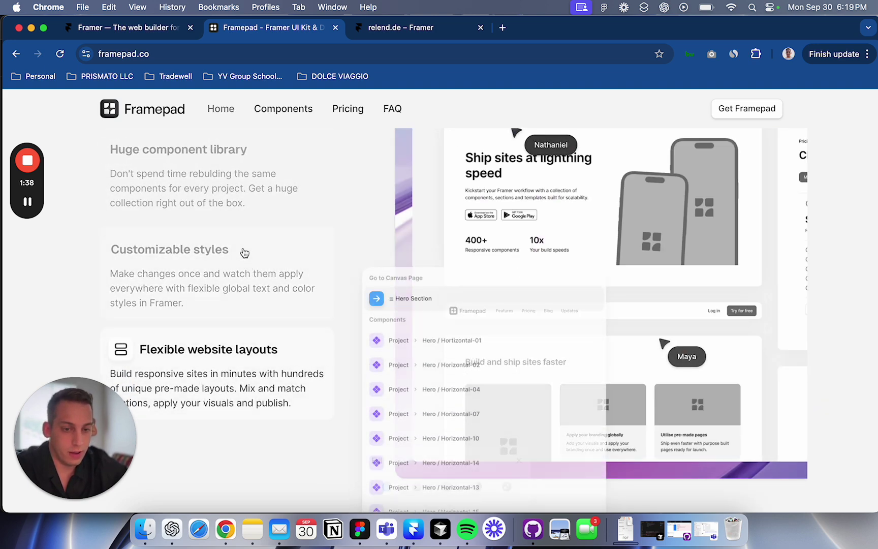
{"action": "scroll", "coordinate": [234, 315], "scroll_direction": "down", "scroll_amount": 10}
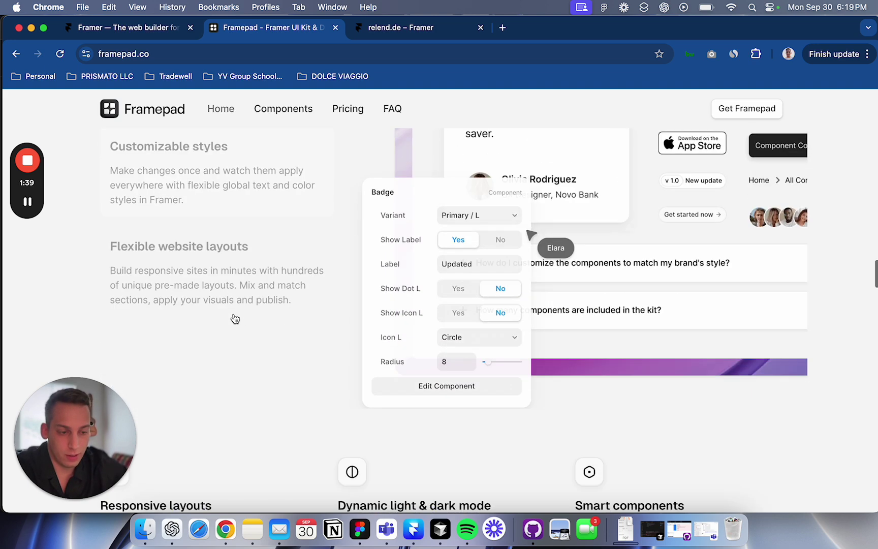
{"action": "scroll", "coordinate": [344, 244], "scroll_direction": "down", "scroll_amount": 8}
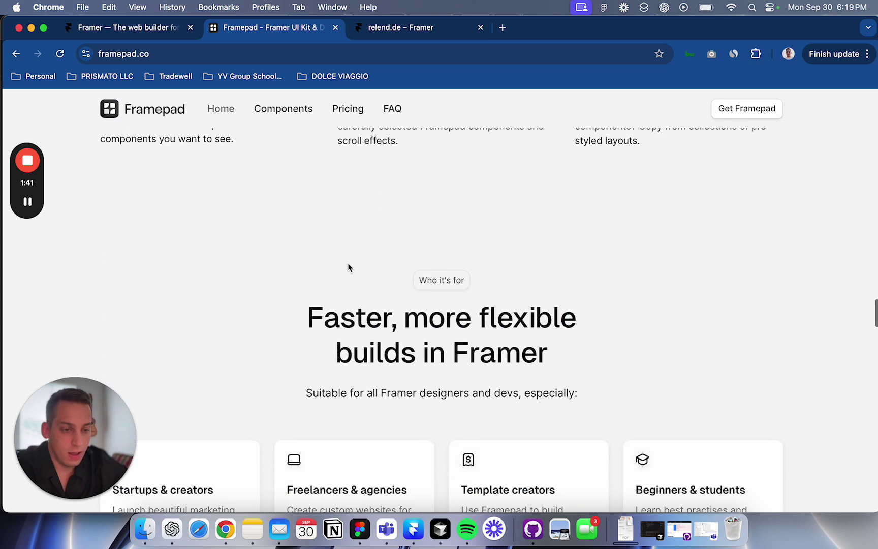
Step: Go to the Framepad Pricing page and view the Framepad Pro card
{"action": "left_click", "coordinate": [340, 111]}
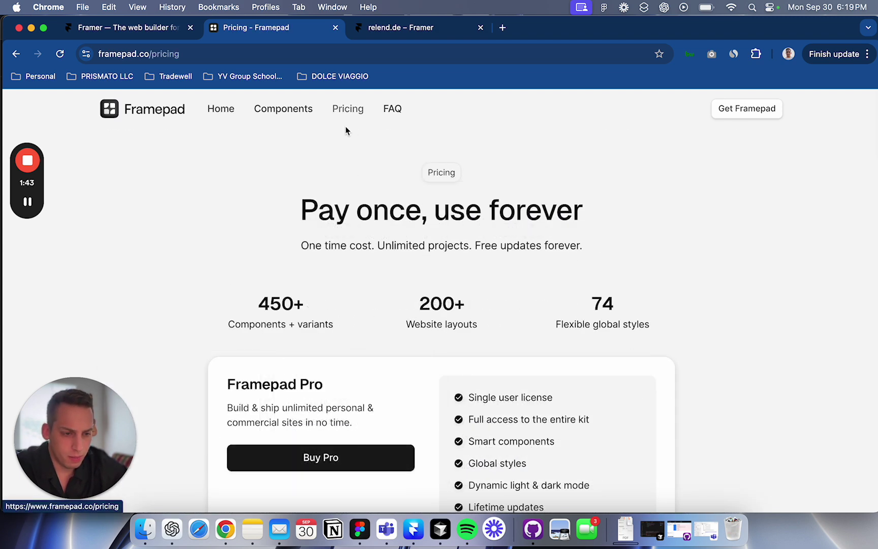
{"action": "scroll", "coordinate": [371, 239], "scroll_direction": "down", "scroll_amount": 4}
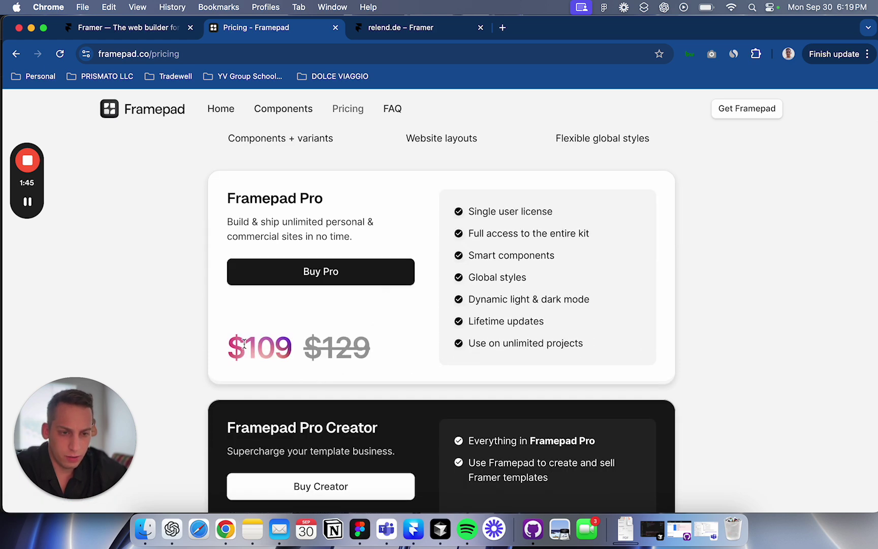
{"action": "scroll", "coordinate": [243, 344], "scroll_direction": "down", "scroll_amount": 4}
{"action": "scroll", "coordinate": [243, 344], "scroll_direction": "up", "scroll_amount": 3}
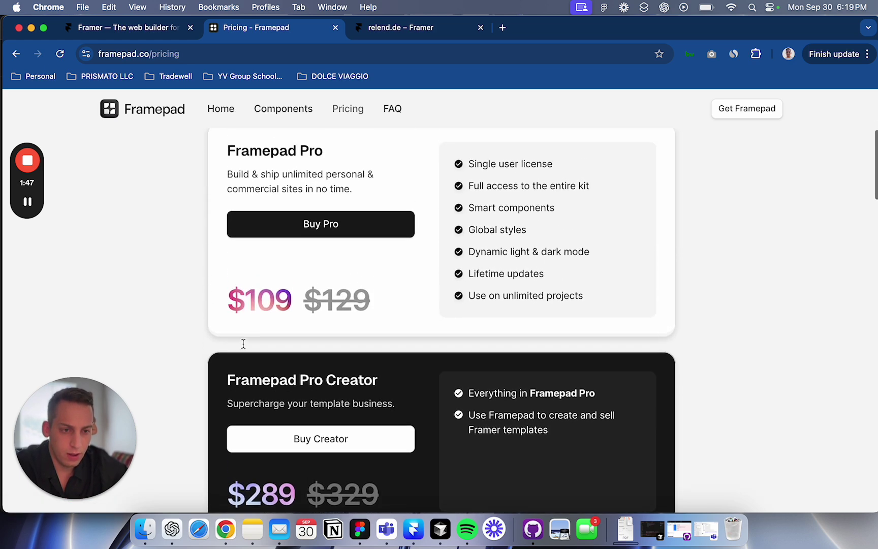
{"action": "scroll", "coordinate": [243, 347], "scroll_direction": "up", "scroll_amount": 2}
Step: Highlight and deselect text on the Framepad Pro and Pro Creator cards
{"action": "left_click_drag", "start_coordinate": [204, 192], "coordinate": [532, 252]}
{"action": "left_click", "coordinate": [400, 214]}
{"action": "scroll", "coordinate": [402, 251], "scroll_direction": "down", "scroll_amount": 5}
{"action": "left_click_drag", "start_coordinate": [219, 266], "coordinate": [486, 320]}
{"action": "left_click", "coordinate": [421, 299]}
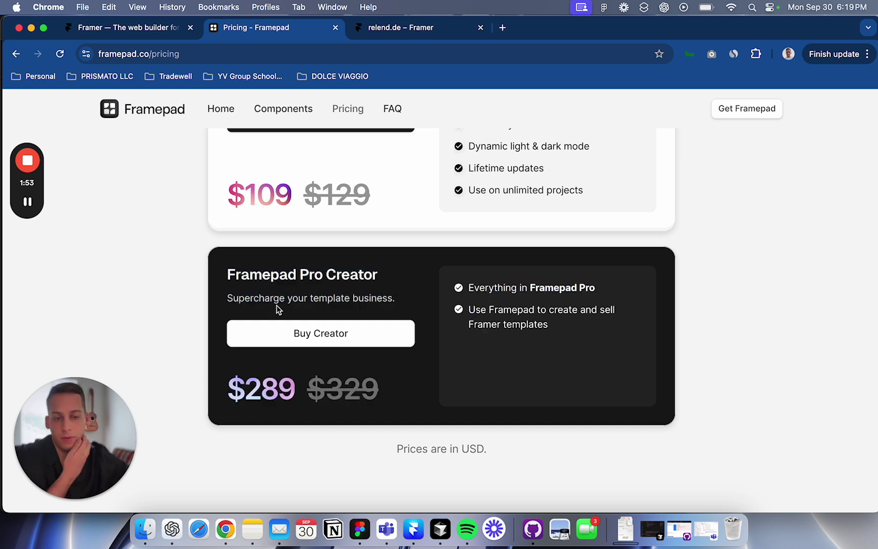
{"action": "left_click_drag", "start_coordinate": [226, 266], "coordinate": [405, 308]}
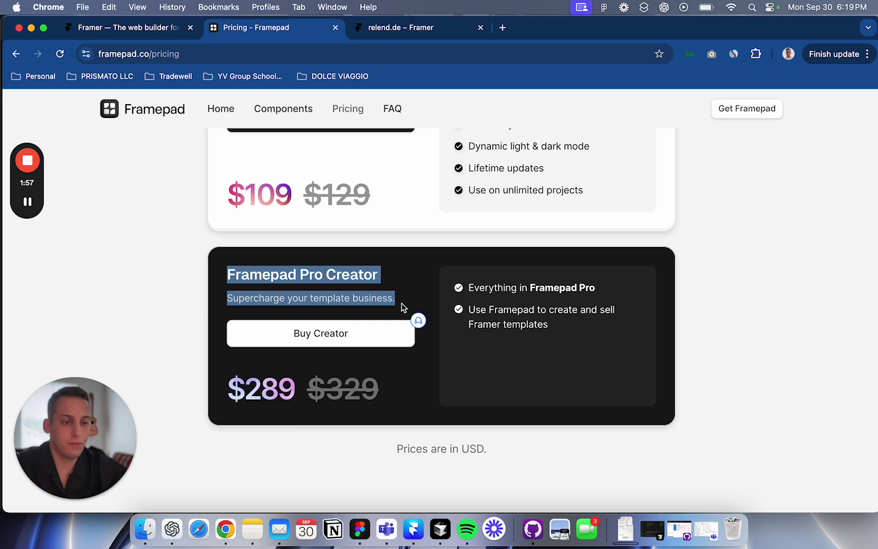
{"action": "left_click", "coordinate": [210, 294]}
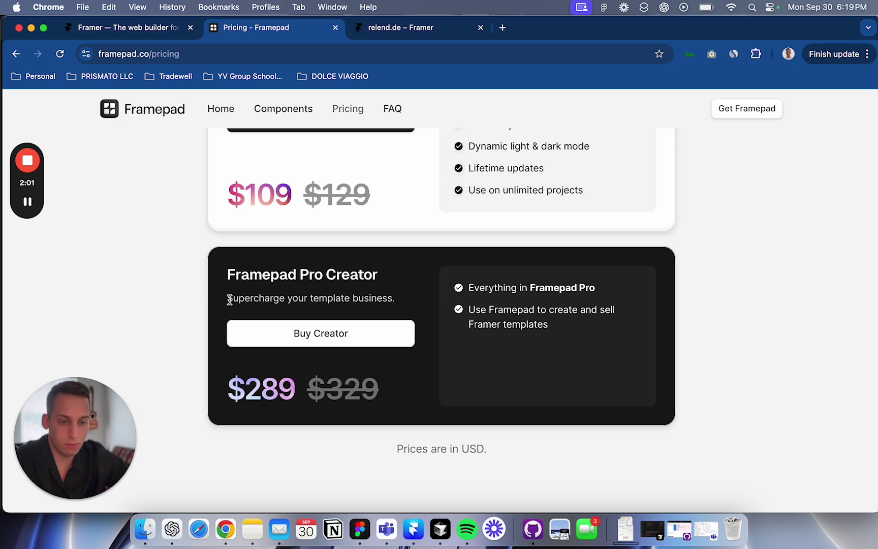
Step: Select another pricing card line, then glance at the Framer tab and return
{"action": "left_click_drag", "start_coordinate": [229, 300], "coordinate": [398, 309]}
{"action": "left_click", "coordinate": [332, 287]}
{"action": "scroll", "coordinate": [332, 288], "scroll_direction": "up", "scroll_amount": 2}
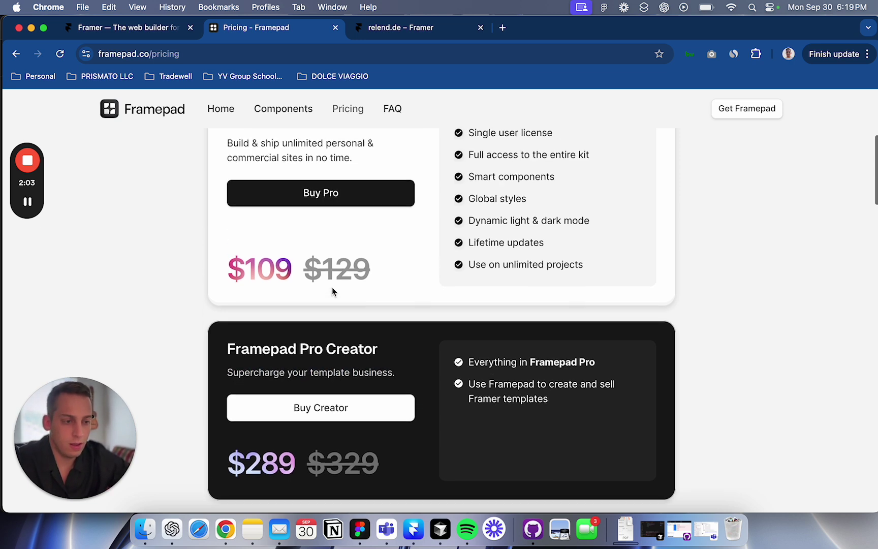
{"action": "scroll", "coordinate": [332, 288], "scroll_direction": "up", "scroll_amount": 3}
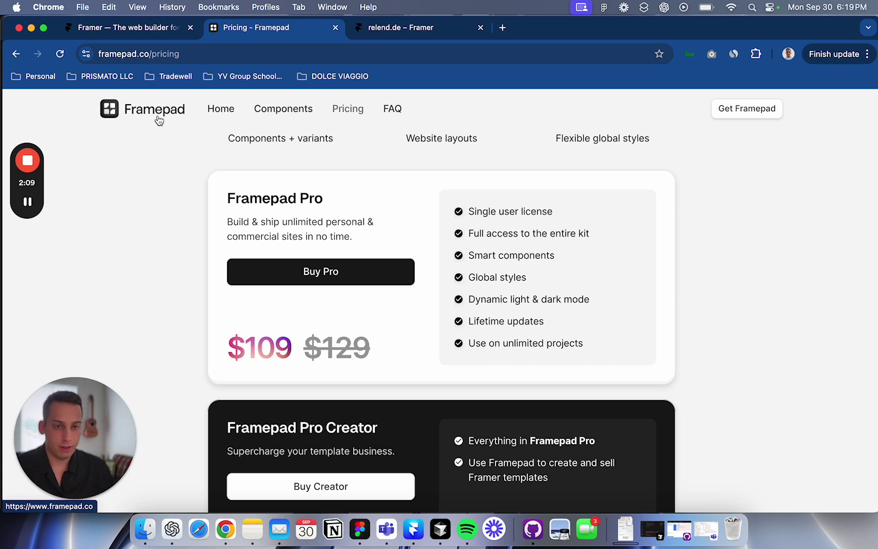
{"action": "left_click", "coordinate": [150, 35]}
{"action": "left_click", "coordinate": [231, 28]}
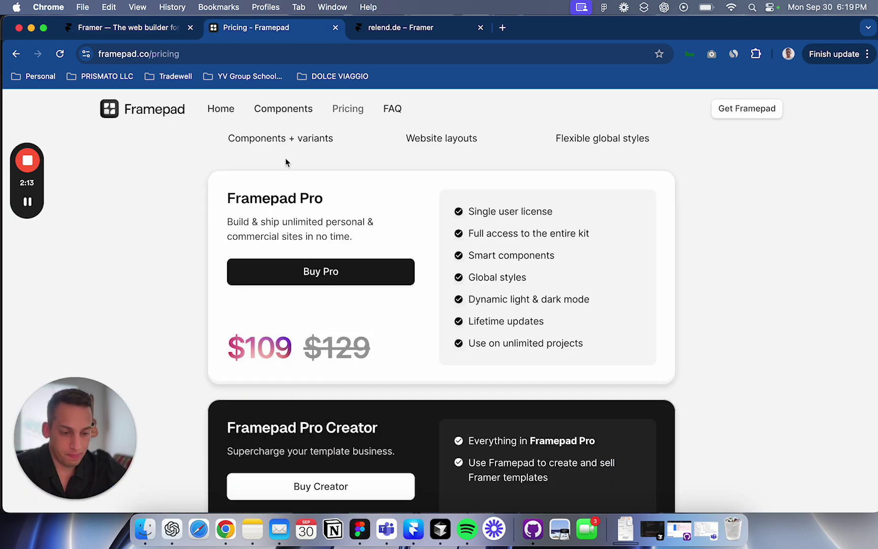
Step: Bring Framer forward at full screen width and show the Framepad Colors page
{"action": "left_click", "coordinate": [411, 538]}
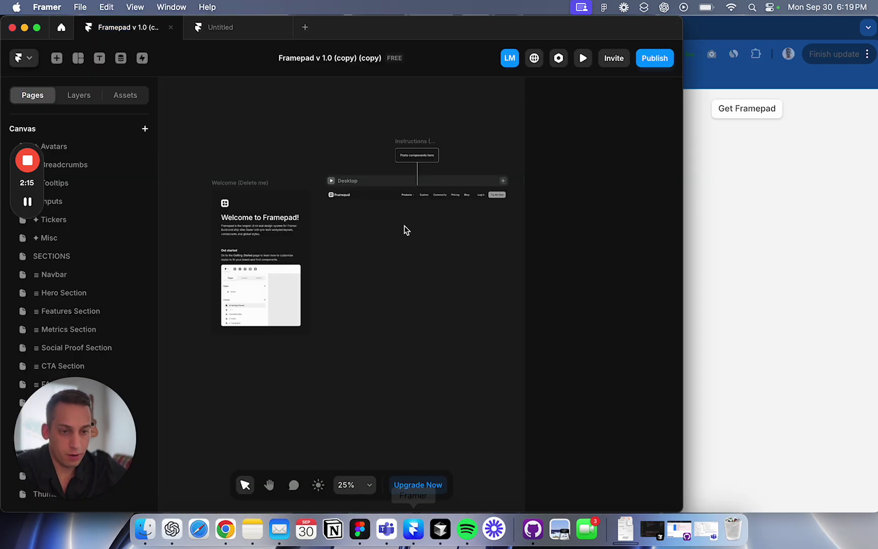
{"action": "left_click_drag", "start_coordinate": [684, 123], "coordinate": [873, 121]}
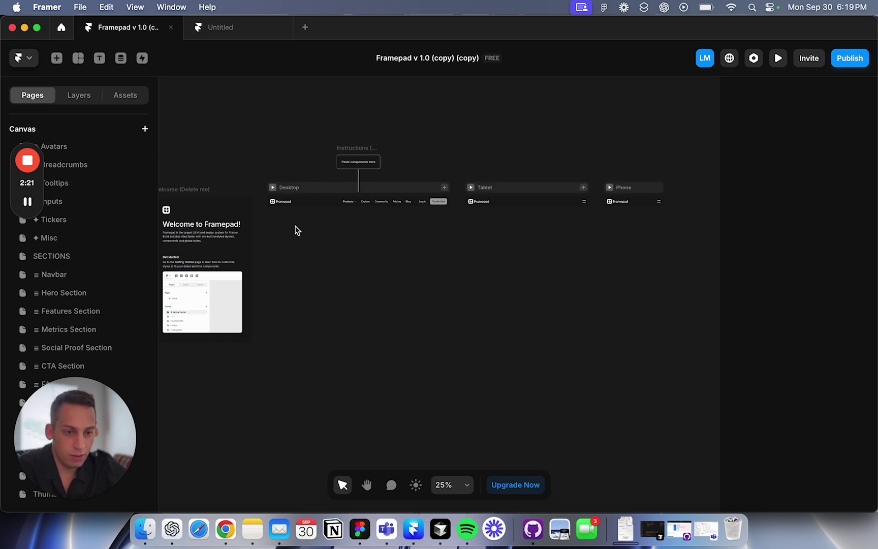
{"action": "scroll", "coordinate": [296, 230], "scroll_direction": "left", "scroll_amount": 2}
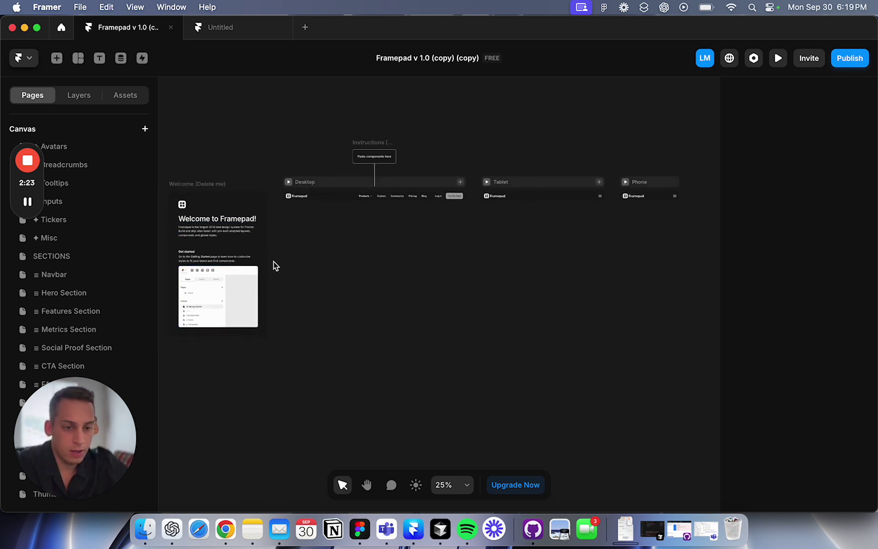
{"action": "left_click", "coordinate": [197, 183]}
{"action": "scroll", "coordinate": [93, 251], "scroll_direction": "up", "scroll_amount": 10}
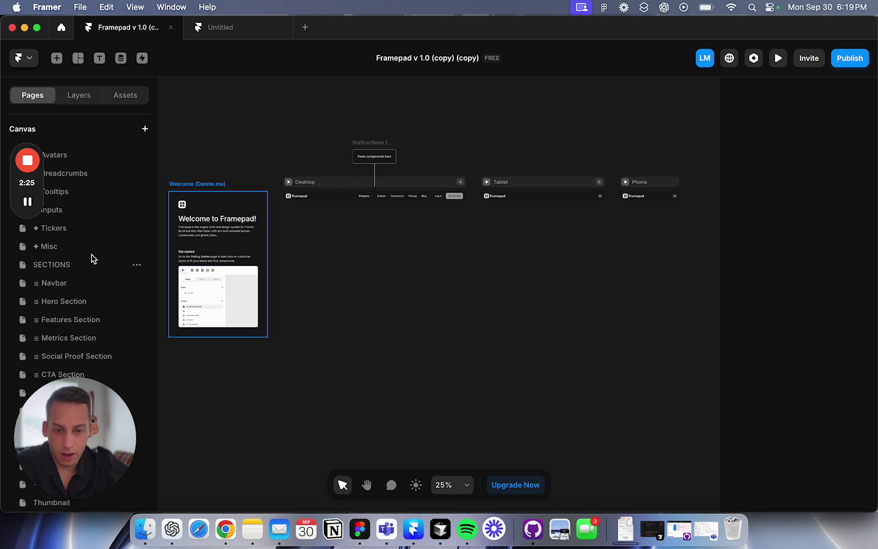
{"action": "left_click", "coordinate": [54, 265]}
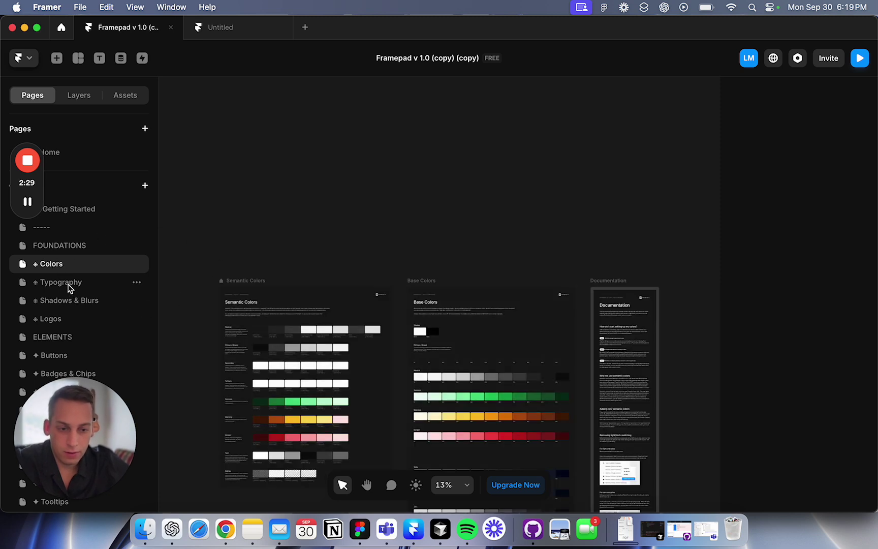
{"action": "left_click", "coordinate": [70, 283]}
{"action": "left_click", "coordinate": [69, 268]}
{"action": "scroll", "coordinate": [259, 351], "scroll_direction": "up", "scroll_amount": 3}
{"action": "left_click", "coordinate": [265, 350]}
{"action": "scroll", "coordinate": [795, 335], "scroll_direction": "down", "scroll_amount": 5}
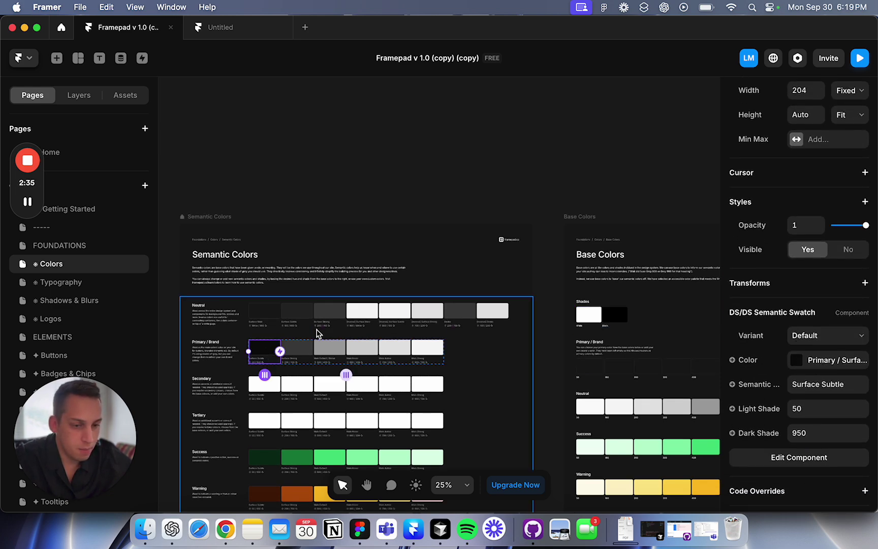
{"action": "left_click", "coordinate": [292, 351]}
{"action": "scroll", "coordinate": [769, 376], "scroll_direction": "down", "scroll_amount": 2}
{"action": "scroll", "coordinate": [778, 389], "scroll_direction": "down", "scroll_amount": 2}
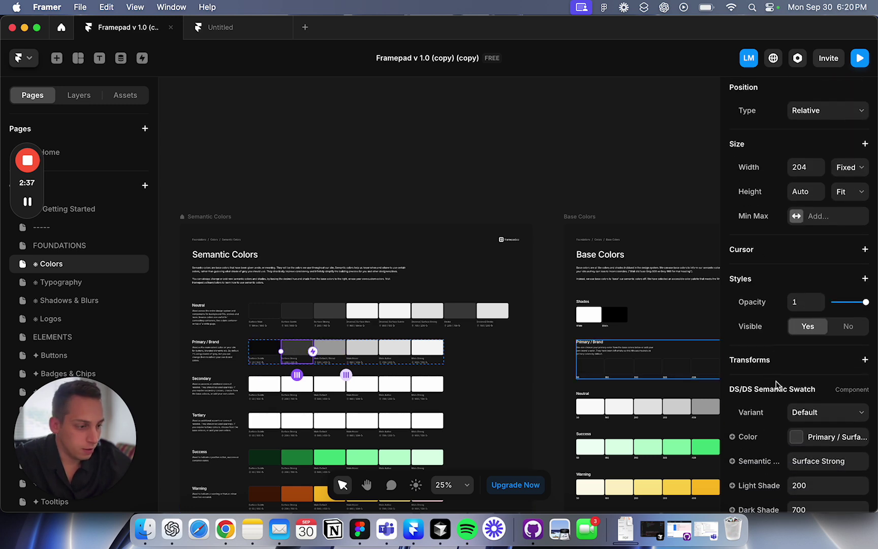
{"action": "scroll", "coordinate": [226, 300], "scroll_direction": "up", "scroll_amount": 5}
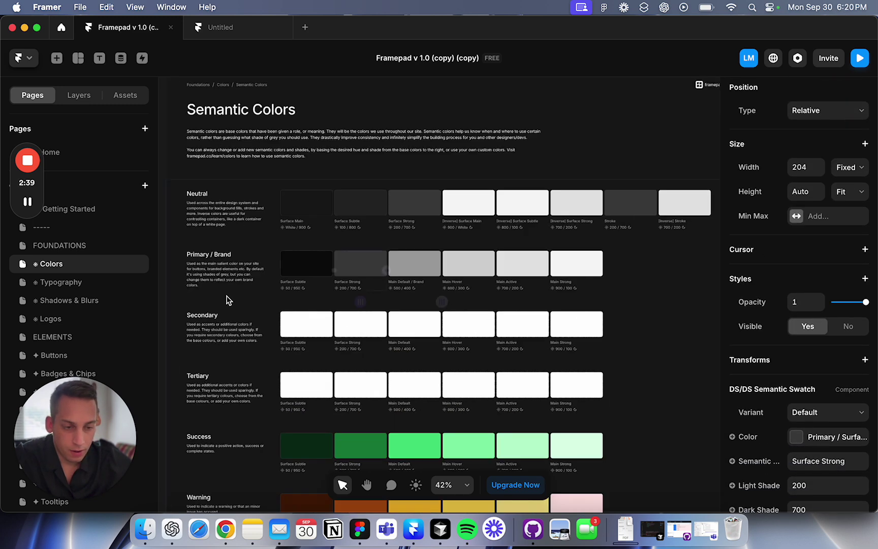
{"action": "scroll", "coordinate": [257, 315], "scroll_direction": "down", "scroll_amount": 10}
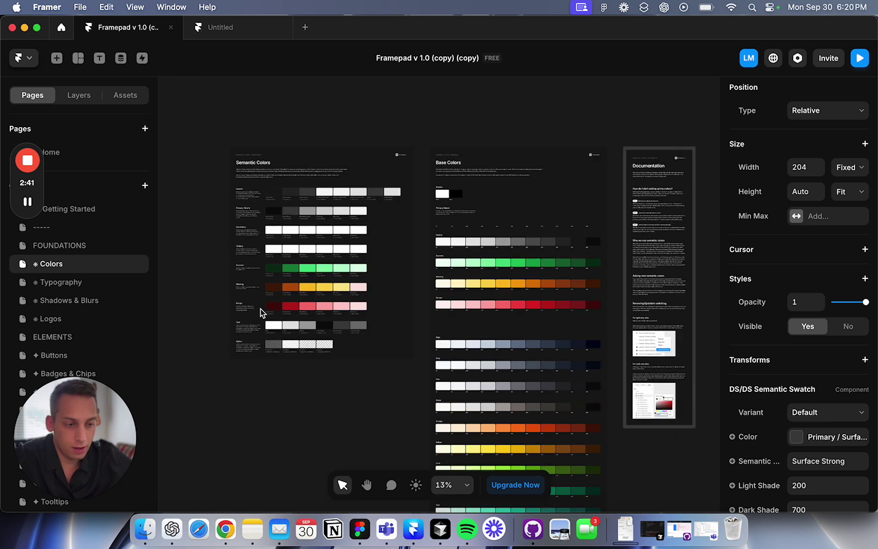
{"action": "scroll", "coordinate": [260, 309], "scroll_direction": "down", "scroll_amount": 10}
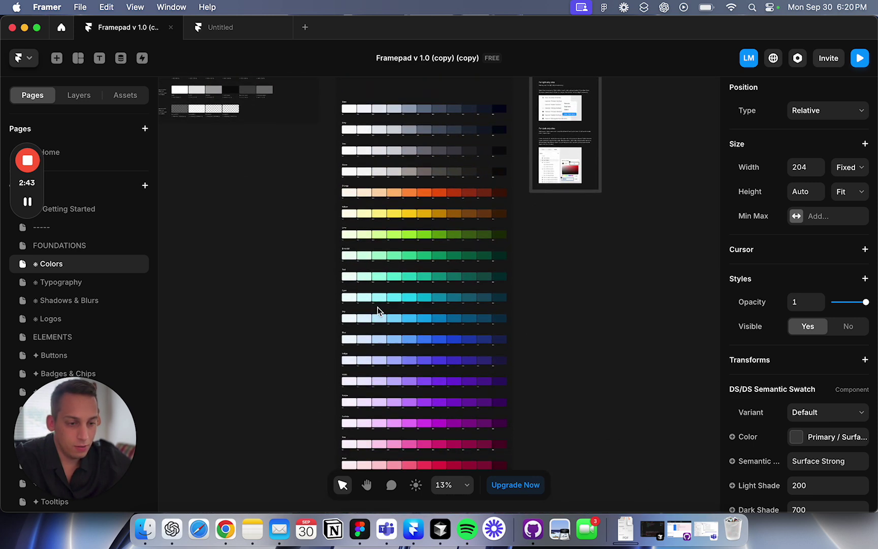
{"action": "left_click", "coordinate": [402, 305]}
{"action": "scroll", "coordinate": [828, 471], "scroll_direction": "down", "scroll_amount": 5}
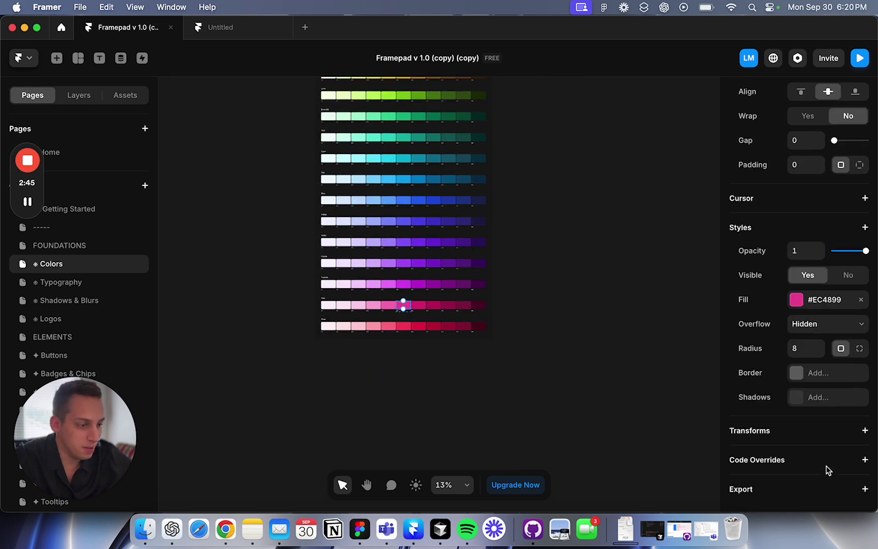
{"action": "scroll", "coordinate": [500, 331], "scroll_direction": "up", "scroll_amount": 10}
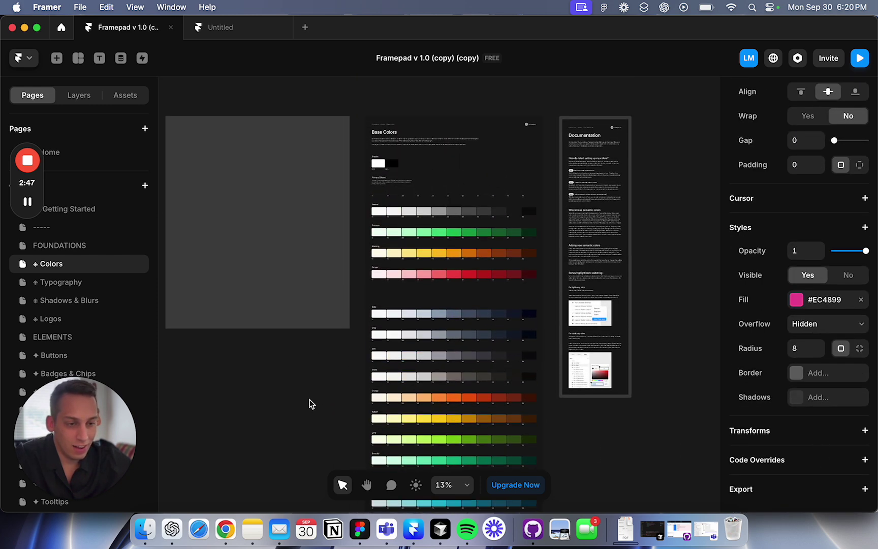
{"action": "left_click", "coordinate": [306, 410]}
{"action": "scroll", "coordinate": [464, 272], "scroll_direction": "left", "scroll_amount": 5}
{"action": "scroll", "coordinate": [305, 260], "scroll_direction": "left", "scroll_amount": 3}
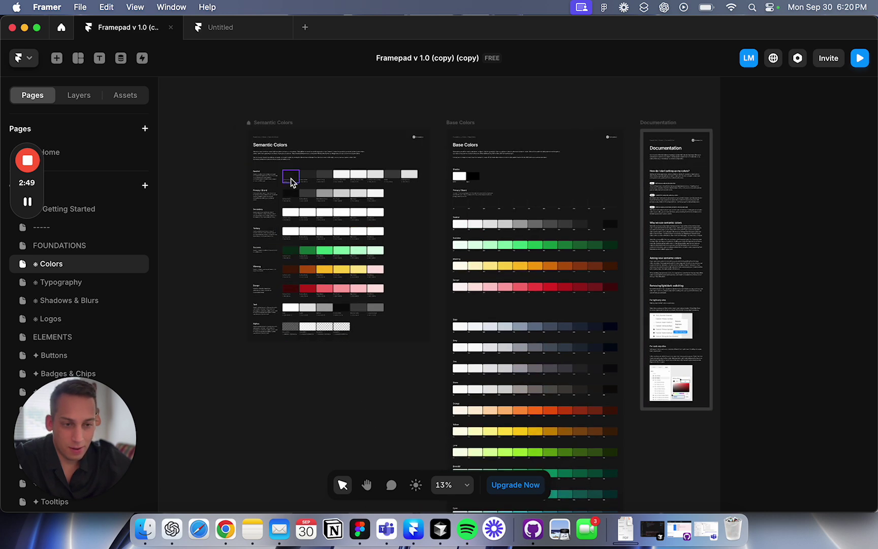
{"action": "scroll", "coordinate": [271, 201], "scroll_direction": "up", "scroll_amount": 5}
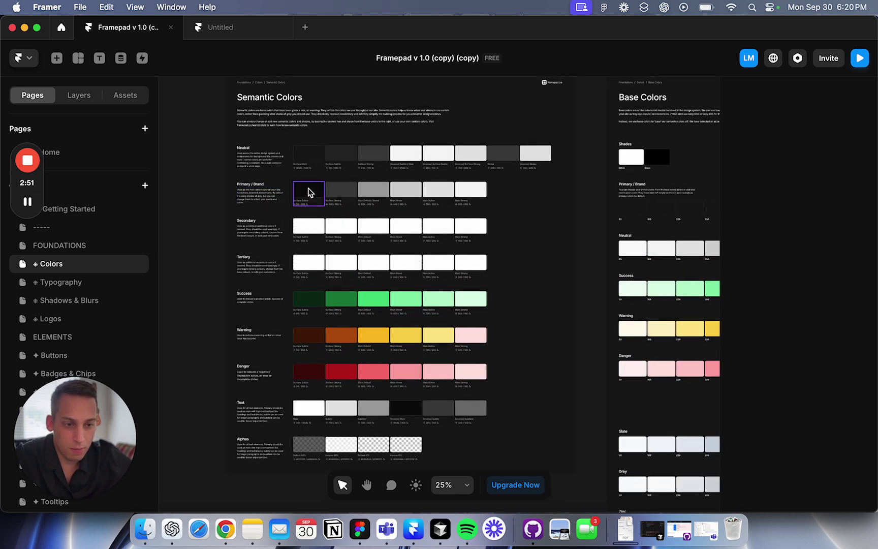
{"action": "scroll", "coordinate": [77, 305], "scroll_direction": "down", "scroll_amount": 2}
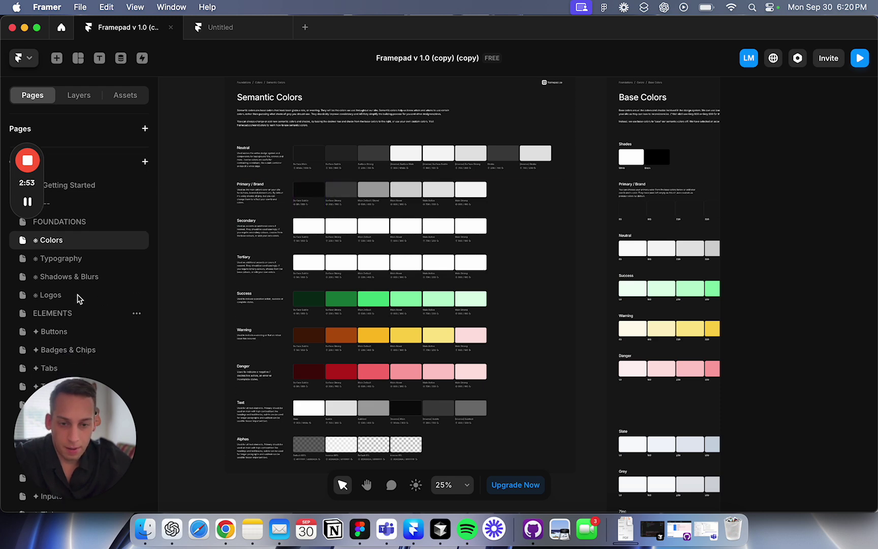
Step: Browse the Typography and Shadows & Blurs pages
{"action": "left_click", "coordinate": [71, 259]}
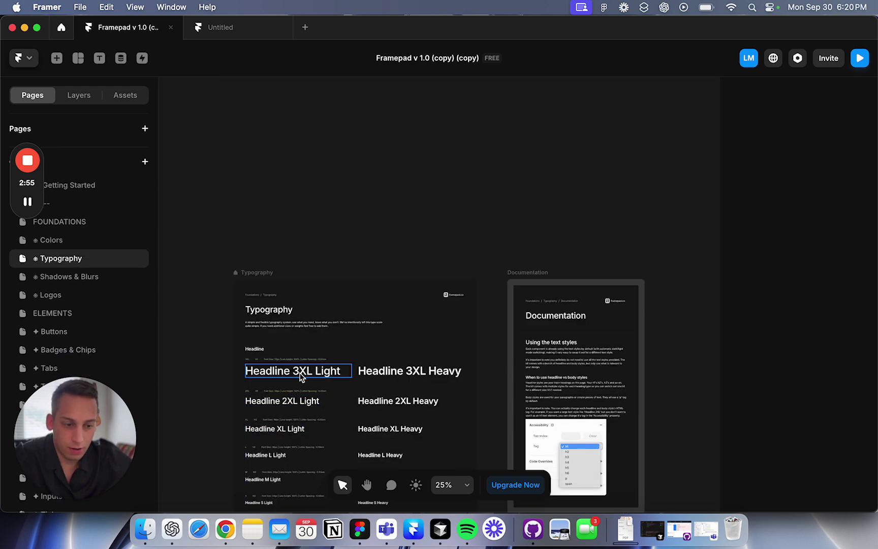
{"action": "scroll", "coordinate": [300, 373], "scroll_direction": "down", "scroll_amount": 5}
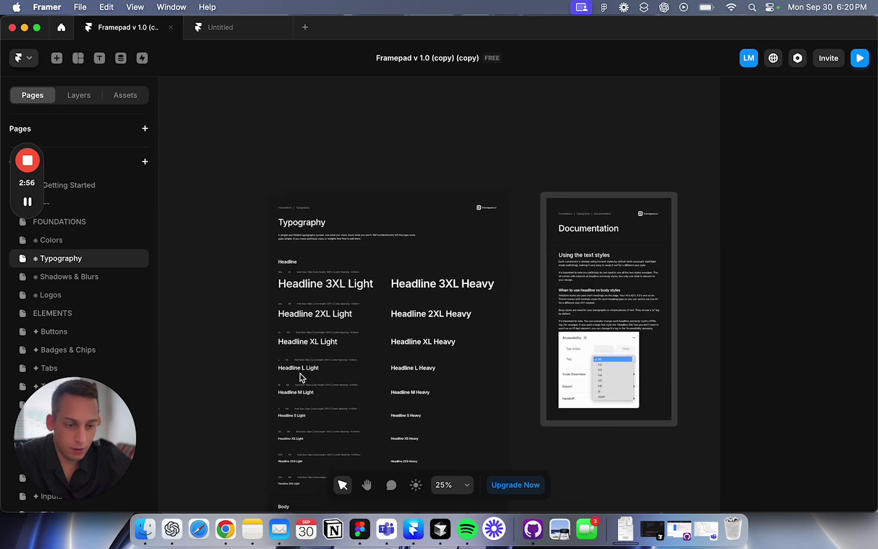
{"action": "left_click", "coordinate": [90, 278]}
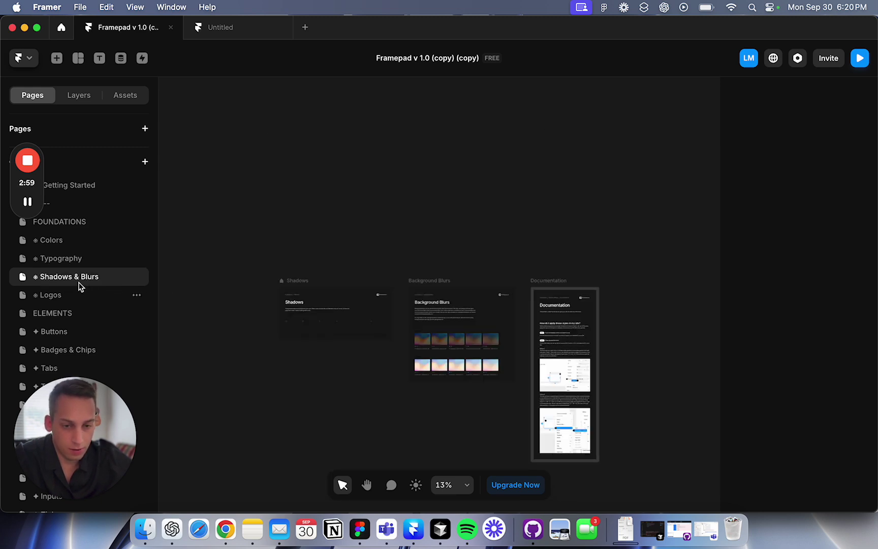
{"action": "left_click", "coordinate": [70, 258]}
Step: Inspect the Headline 3XL / Light text style, then close its editor
{"action": "left_click", "coordinate": [319, 234]}
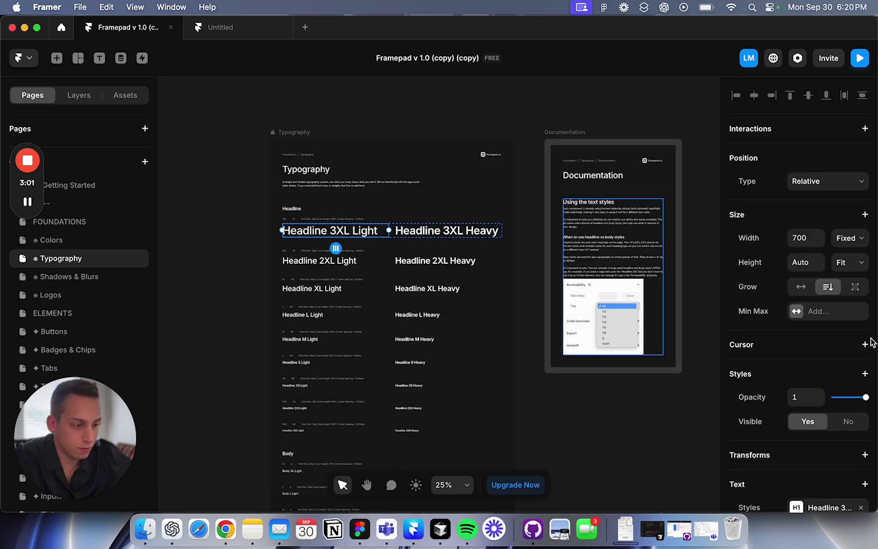
{"action": "scroll", "coordinate": [871, 343], "scroll_direction": "down", "scroll_amount": 3}
{"action": "left_click", "coordinate": [799, 433]}
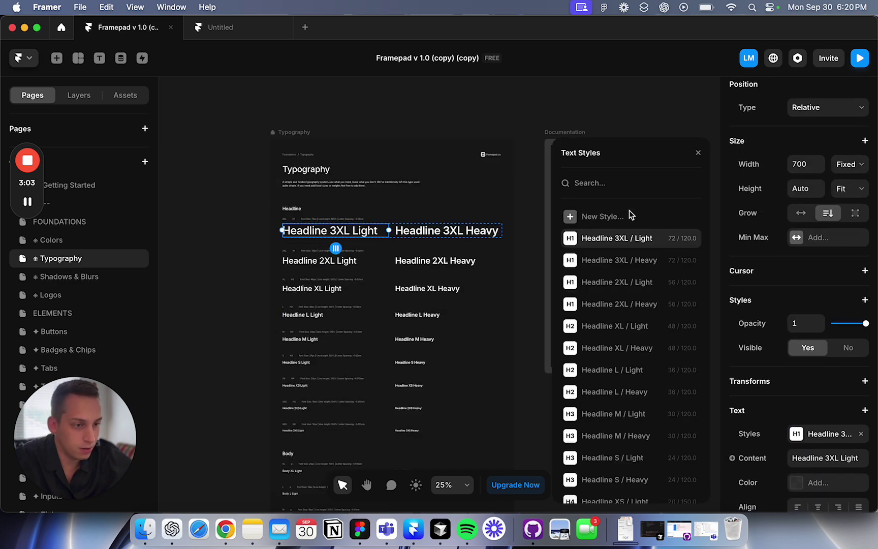
{"action": "left_click", "coordinate": [691, 238]}
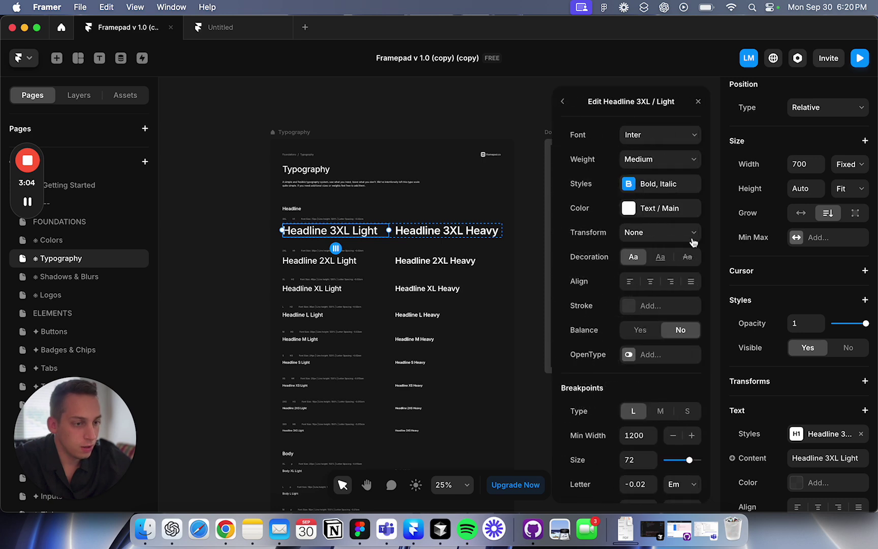
{"action": "left_click", "coordinate": [668, 88]}
Step: Go to the Navbar page with its Simple, Dropdown and Mega Menu variants
{"action": "scroll", "coordinate": [76, 331], "scroll_direction": "down", "scroll_amount": 5}
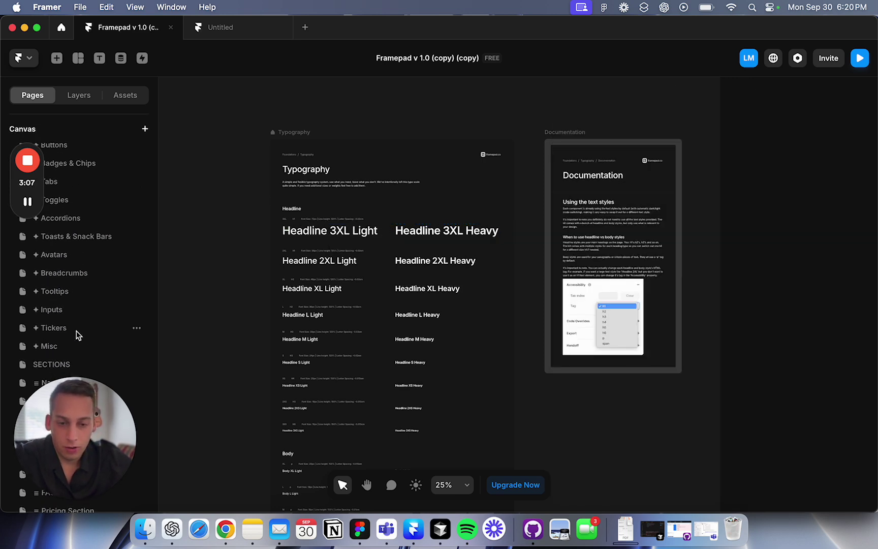
{"action": "scroll", "coordinate": [77, 335], "scroll_direction": "down", "scroll_amount": 3}
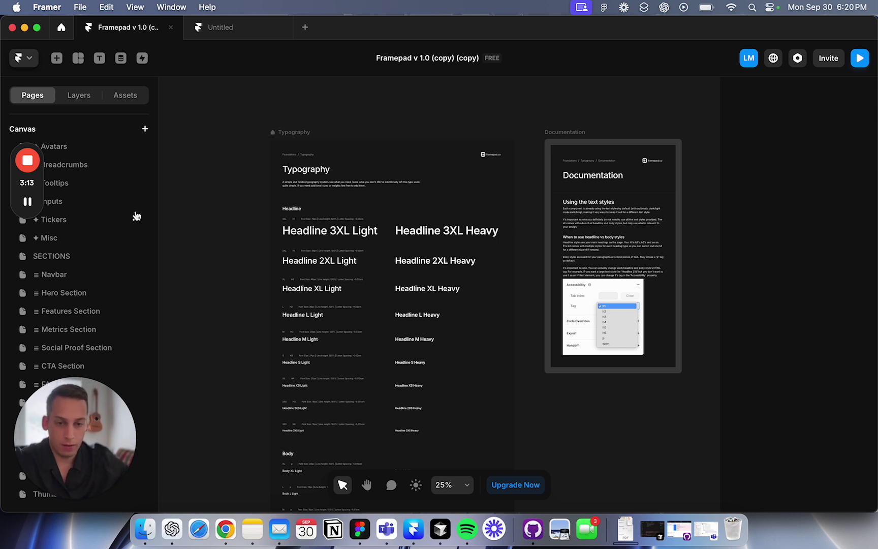
{"action": "left_click", "coordinate": [70, 276]}
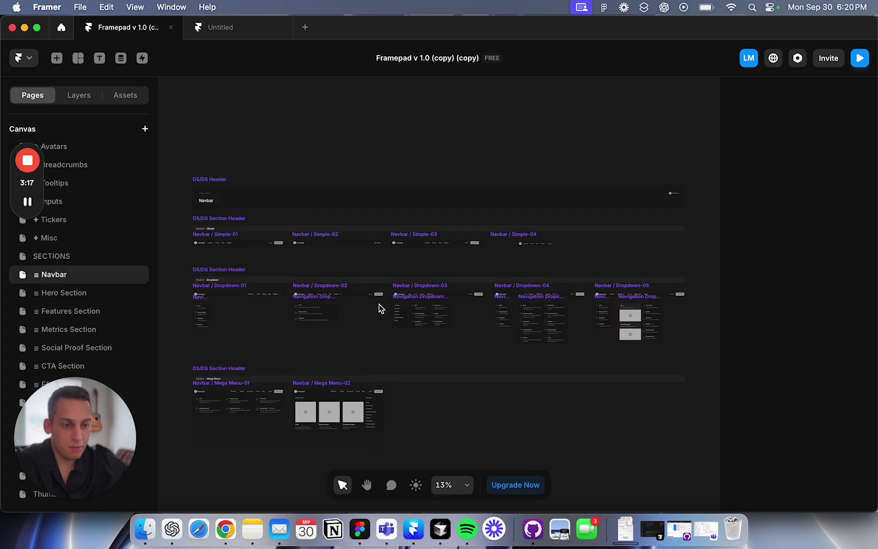
Step: Select the Navbar / Dropdown-02 component in the Framepad library
{"action": "scroll", "coordinate": [377, 318], "scroll_direction": "up", "scroll_amount": 2}
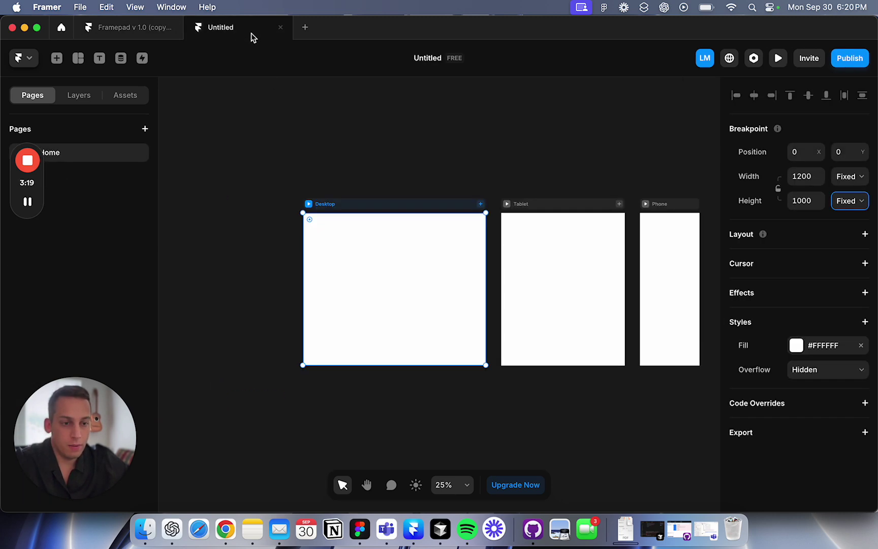
{"action": "scroll", "coordinate": [353, 290], "scroll_direction": "right", "scroll_amount": 3}
{"action": "left_click", "coordinate": [327, 170]}
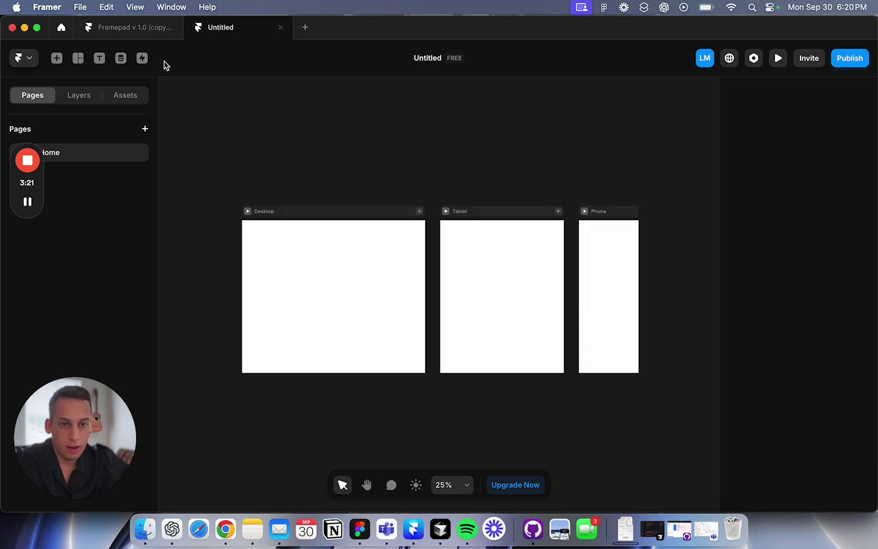
{"action": "left_click", "coordinate": [127, 27]}
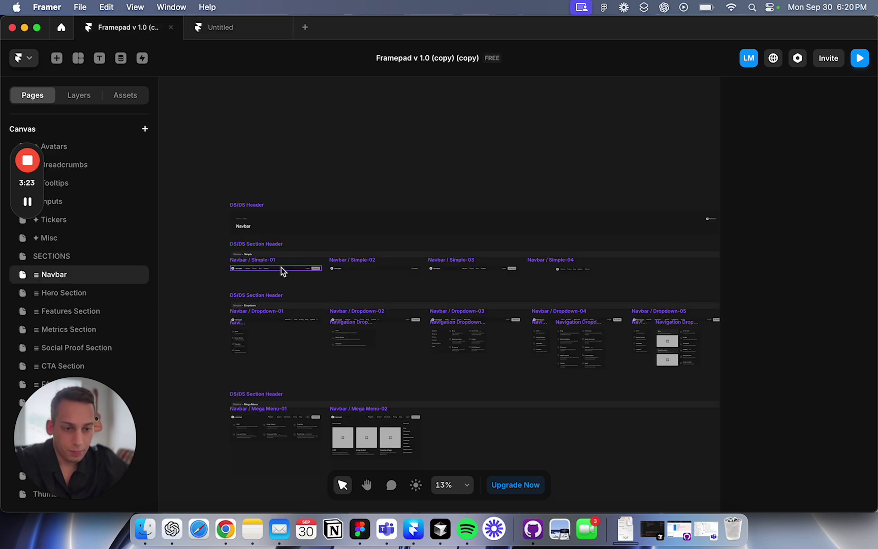
{"action": "scroll", "coordinate": [280, 268], "scroll_direction": "up", "scroll_amount": 3}
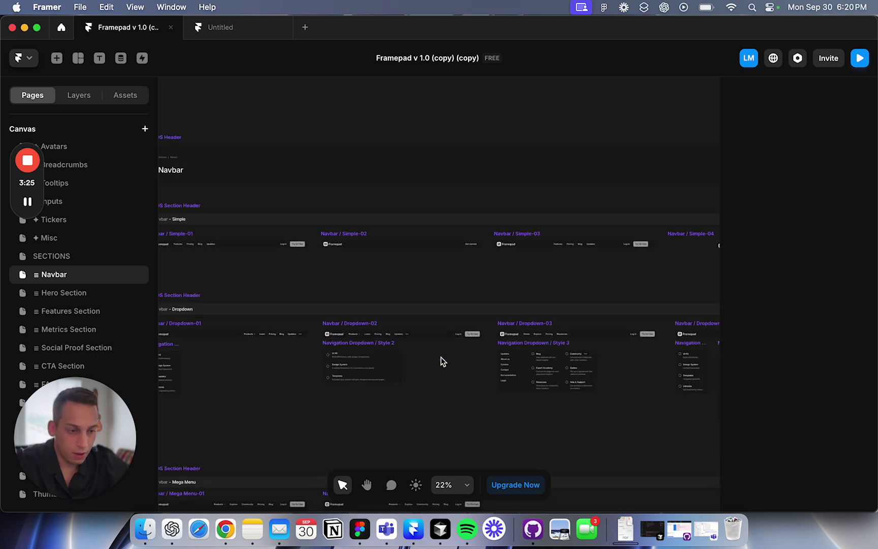
{"action": "scroll", "coordinate": [438, 358], "scroll_direction": "up", "scroll_amount": 3}
{"action": "left_click", "coordinate": [284, 310]}
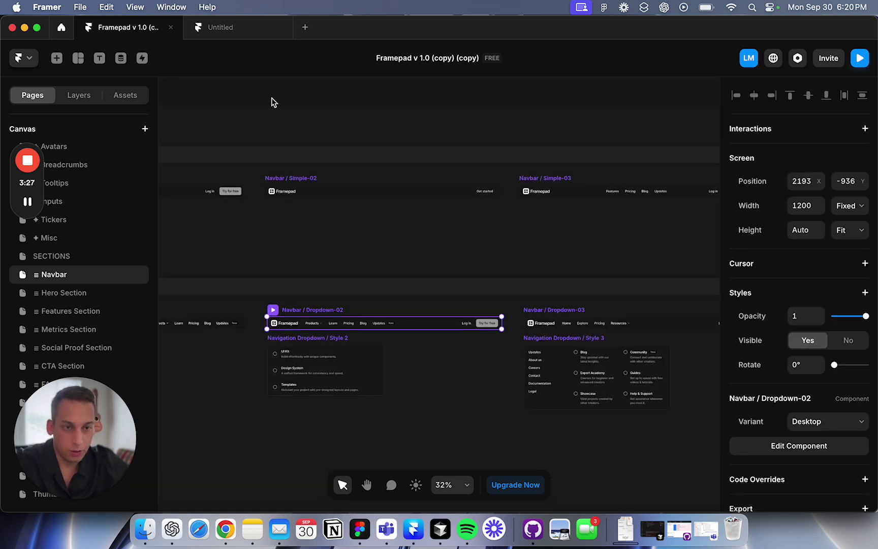
Step: Paste the navbar into the Untitled site's Desktop breakpoint, keeping its width
{"action": "left_click", "coordinate": [242, 38]}
{"action": "left_click", "coordinate": [300, 212]}
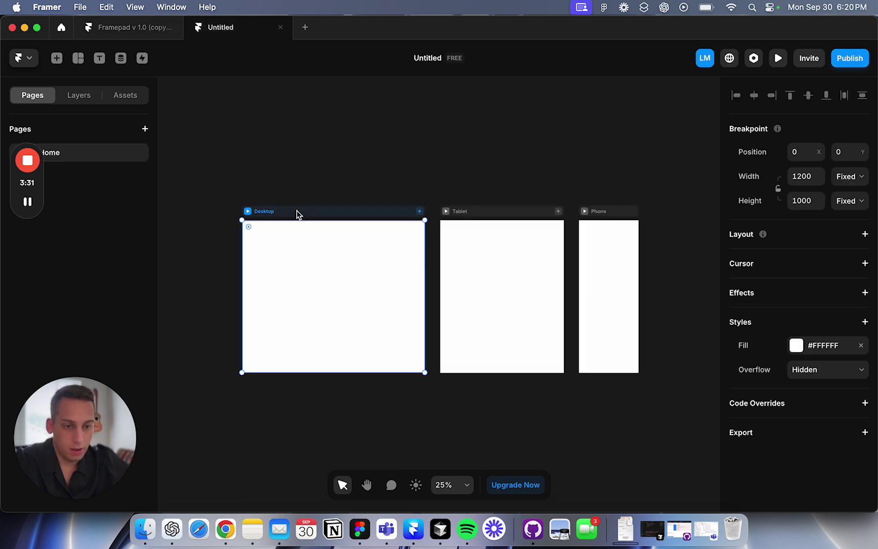
{"action": "key", "text": "super+v"}
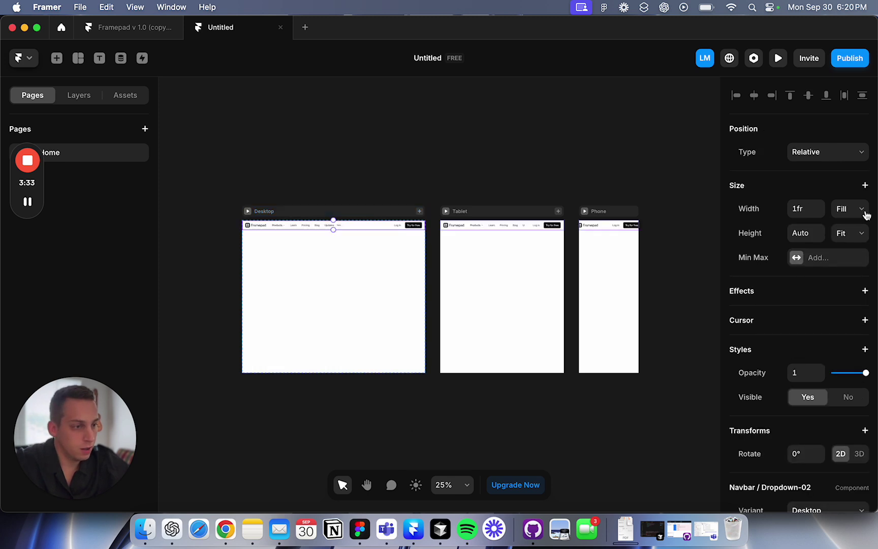
{"action": "left_click", "coordinate": [864, 209]}
{"action": "left_click", "coordinate": [619, 180]}
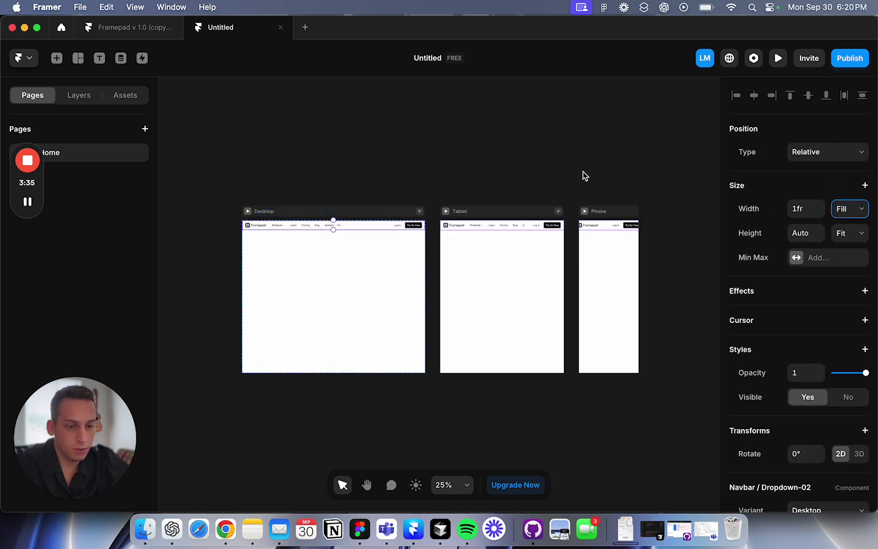
Step: Set the Desktop frame's height to Fit Content and return to Framepad
{"action": "left_click", "coordinate": [382, 211]}
{"action": "left_click", "coordinate": [850, 202]}
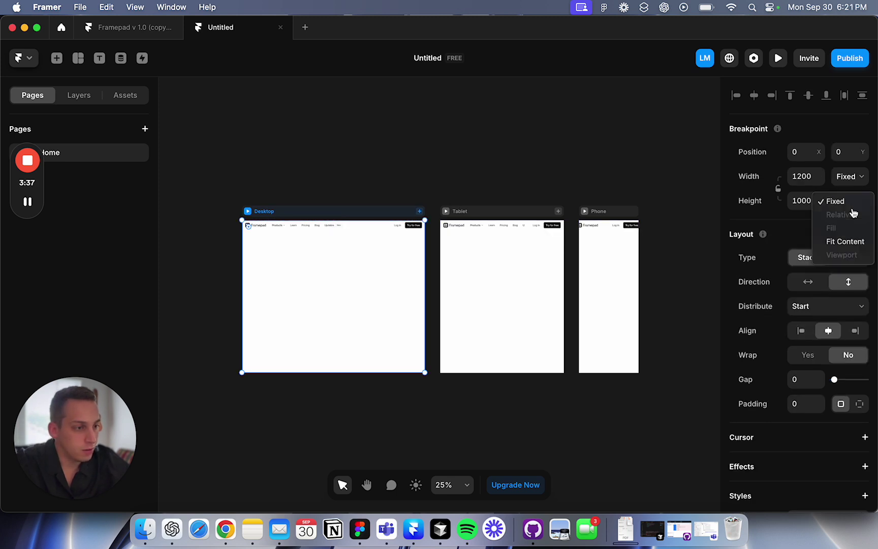
{"action": "left_click", "coordinate": [839, 243]}
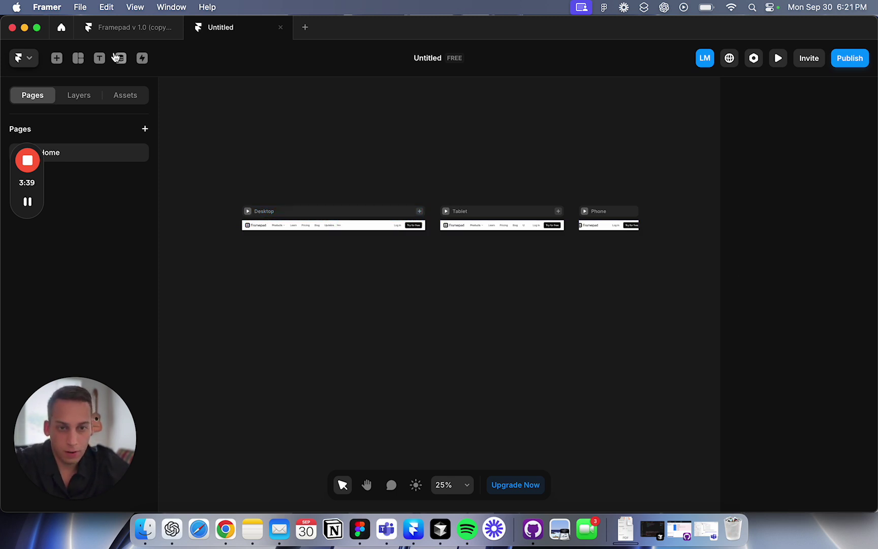
{"action": "left_click", "coordinate": [132, 27]}
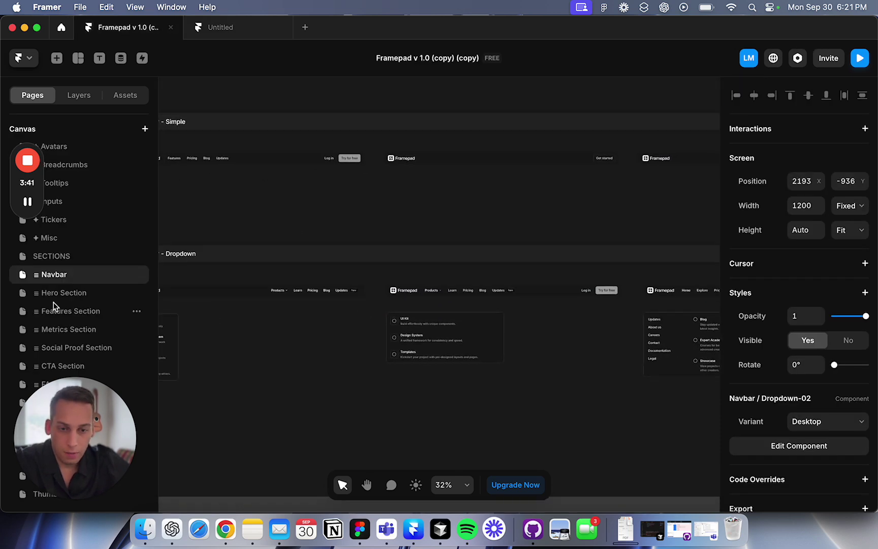
Step: Select Hero / Vertical-02 on the Hero Section components page
{"action": "left_click", "coordinate": [49, 294]}
{"action": "scroll", "coordinate": [429, 312], "scroll_direction": "up", "scroll_amount": 3}
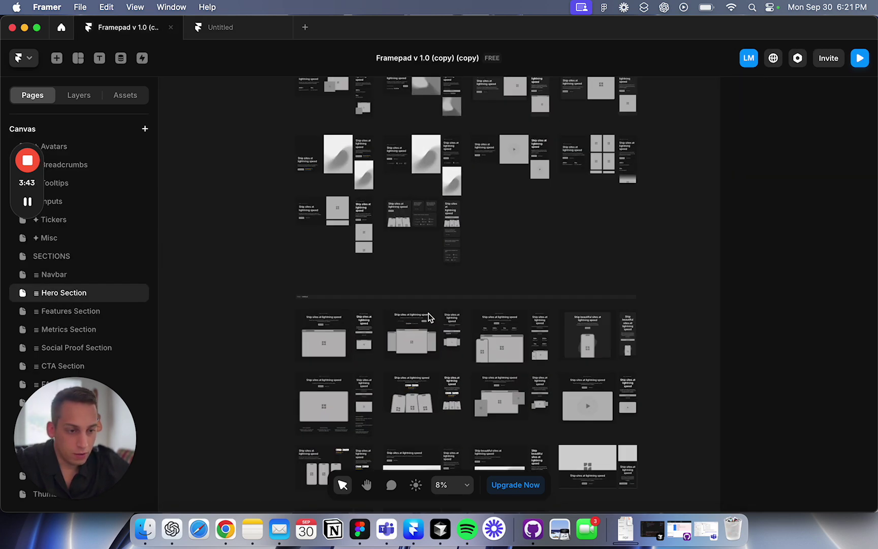
{"action": "left_click", "coordinate": [410, 316]}
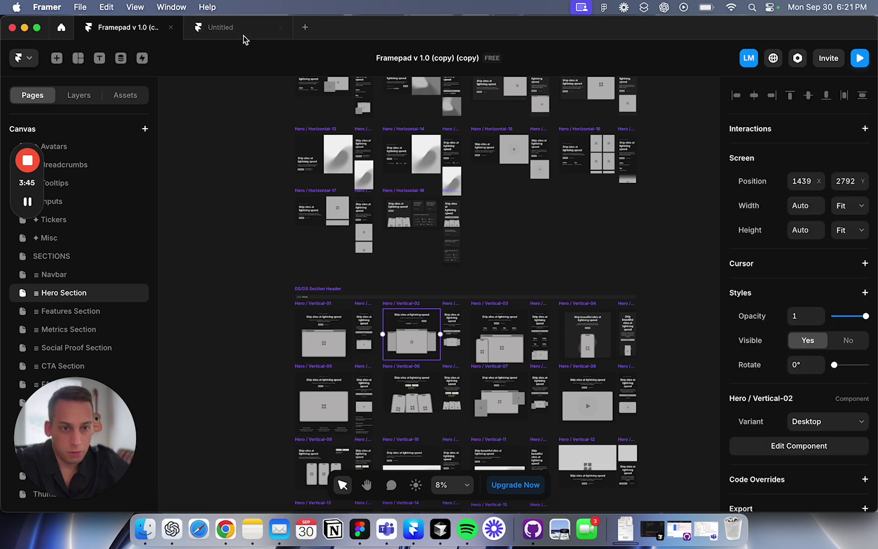
Step: Paste the hero into the Untitled site and set its width to Fill
{"action": "left_click", "coordinate": [243, 28]}
{"action": "key", "text": "super+v"}
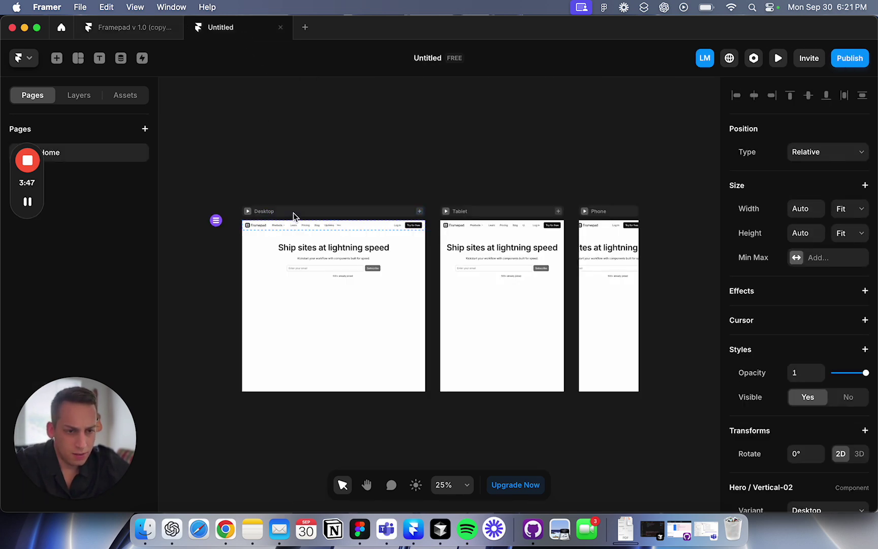
{"action": "left_click", "coordinate": [855, 212]}
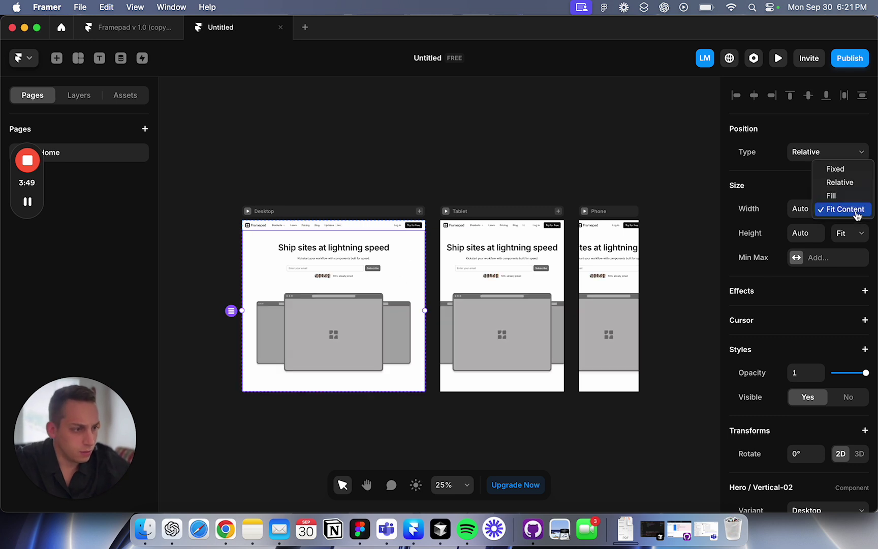
{"action": "left_click", "coordinate": [831, 194]}
Step: Switch the Tablet and Phone navbars to their Phone variant
{"action": "left_click", "coordinate": [321, 231]}
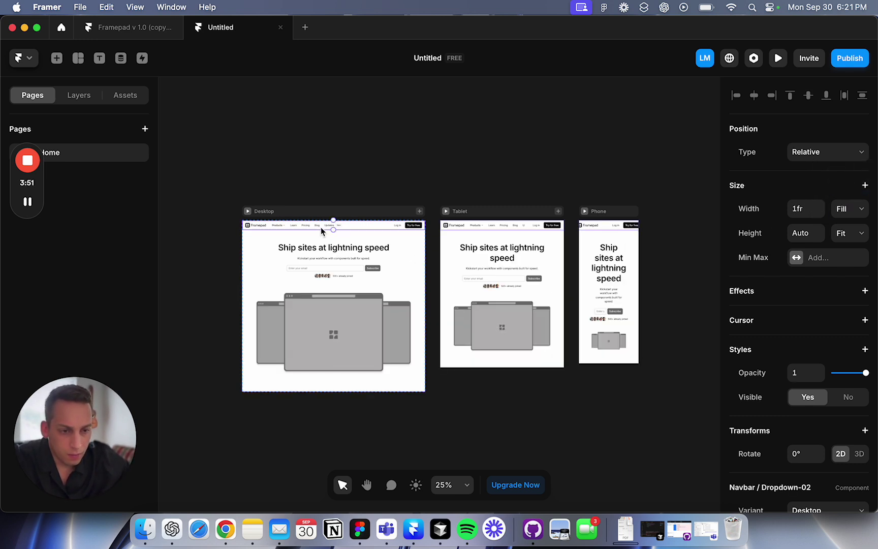
{"action": "scroll", "coordinate": [805, 391], "scroll_direction": "down", "scroll_amount": 5}
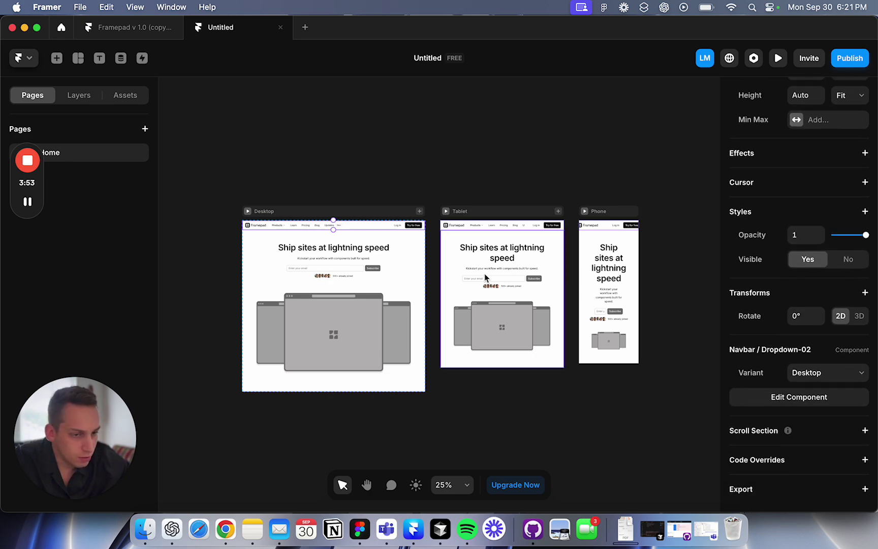
{"action": "left_click", "coordinate": [476, 227]}
{"action": "scroll", "coordinate": [777, 384], "scroll_direction": "down", "scroll_amount": 3}
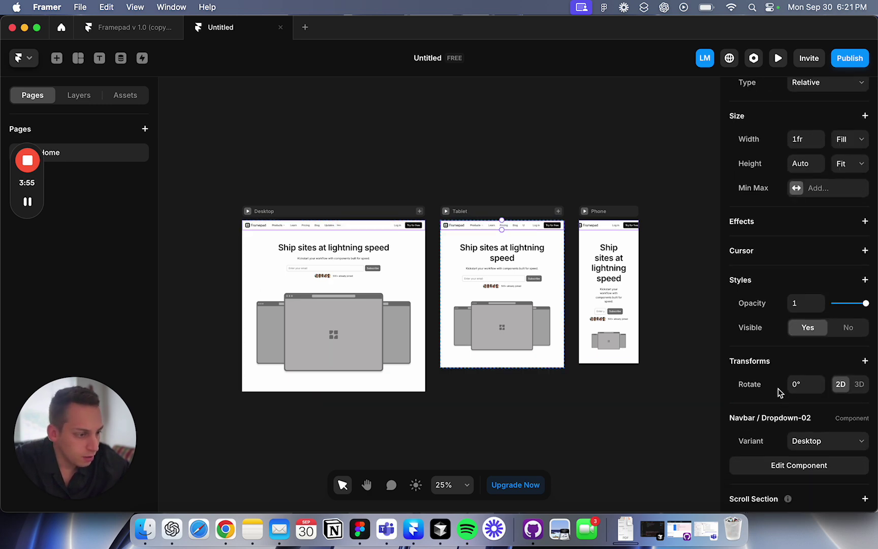
{"action": "left_click", "coordinate": [814, 451]}
{"action": "left_click", "coordinate": [807, 456]}
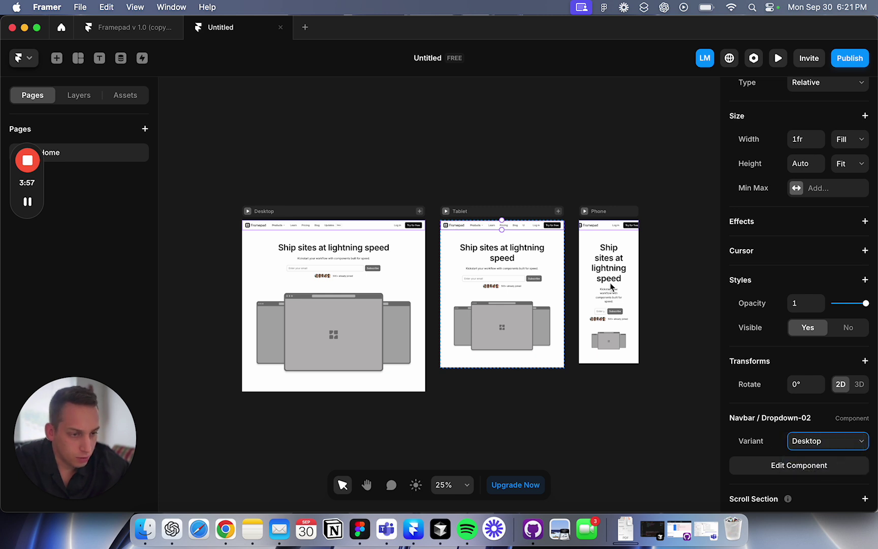
{"action": "left_click", "coordinate": [602, 230]}
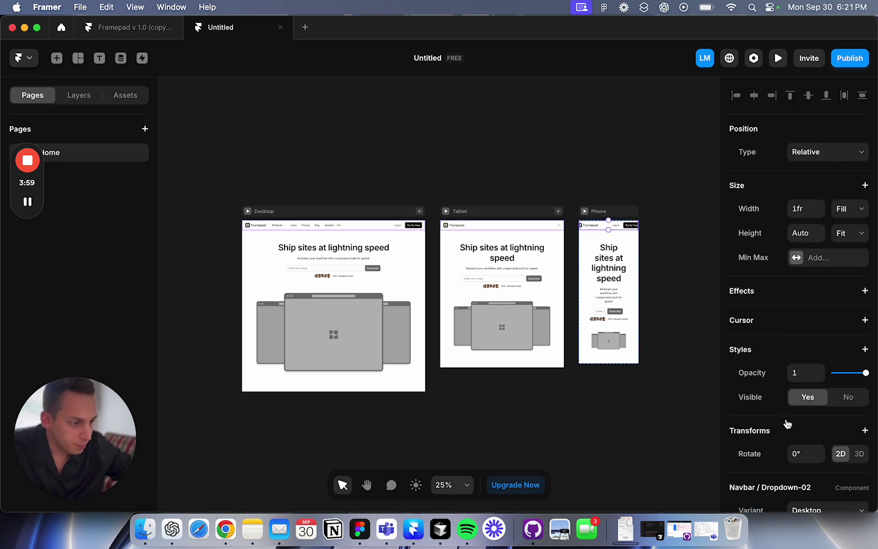
{"action": "scroll", "coordinate": [788, 424], "scroll_direction": "down", "scroll_amount": 3}
{"action": "left_click", "coordinate": [828, 412]}
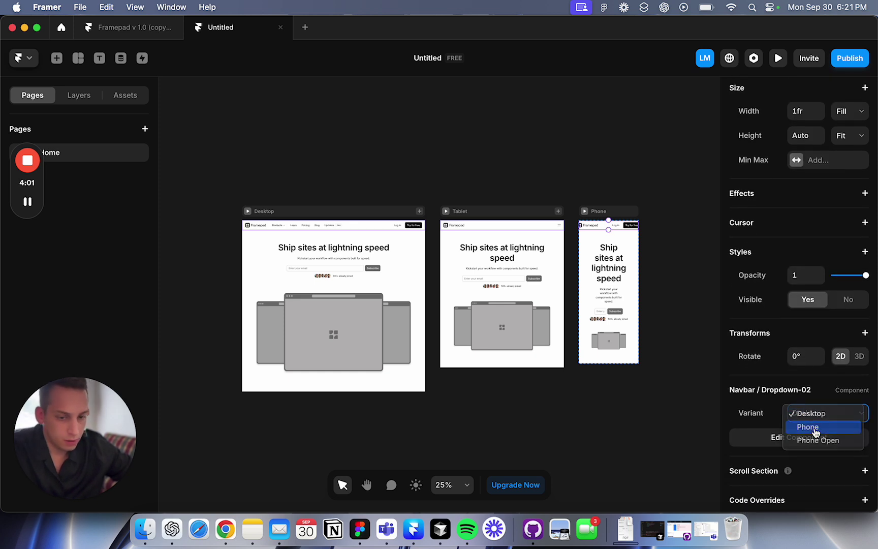
{"action": "left_click", "coordinate": [814, 429]}
Step: Set the Tablet hero to the Tablet variant and the Phone hero to Phone
{"action": "left_click", "coordinate": [306, 326]}
{"action": "scroll", "coordinate": [822, 413], "scroll_direction": "down", "scroll_amount": 2}
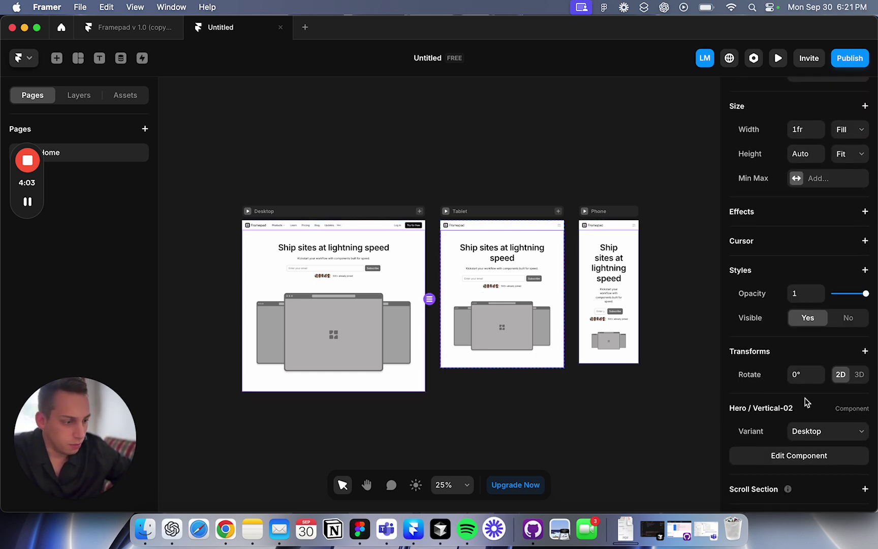
{"action": "left_click", "coordinate": [824, 433]}
{"action": "left_click", "coordinate": [818, 447]}
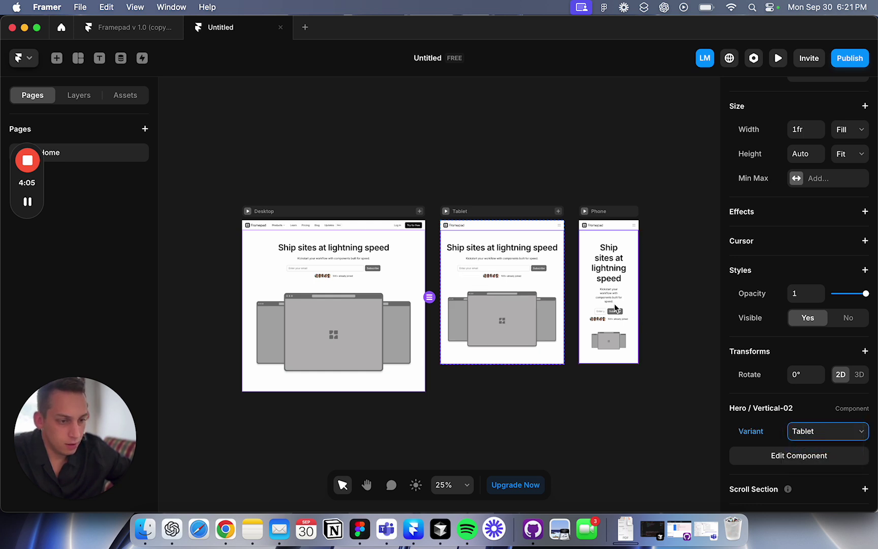
{"action": "scroll", "coordinate": [763, 357], "scroll_direction": "up", "scroll_amount": 2}
{"action": "scroll", "coordinate": [765, 357], "scroll_direction": "down", "scroll_amount": 3}
{"action": "left_click", "coordinate": [813, 372]}
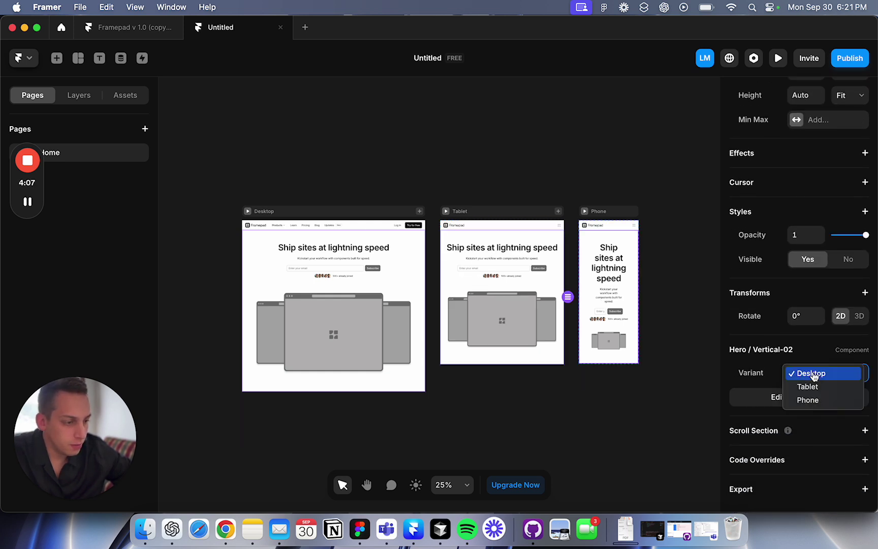
{"action": "left_click", "coordinate": [805, 400]}
{"action": "scroll", "coordinate": [676, 280], "scroll_direction": "up", "scroll_amount": 3}
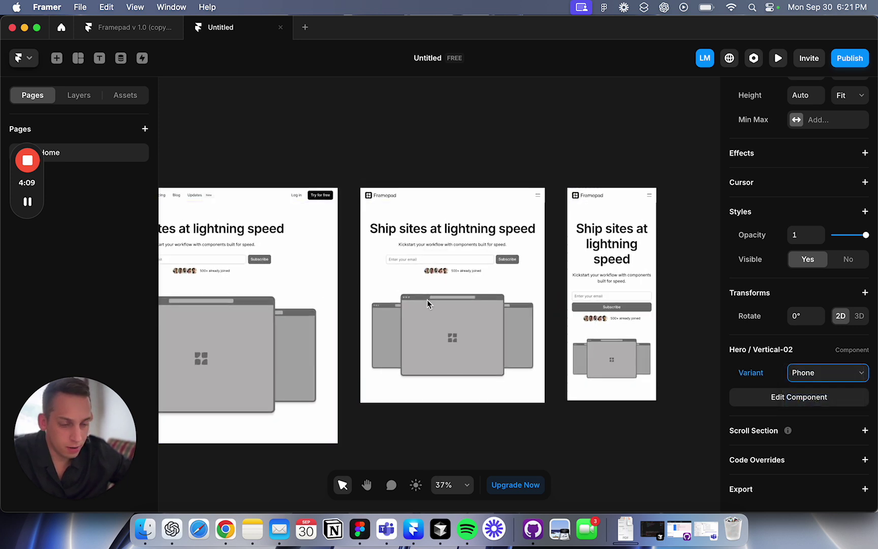
{"action": "scroll", "coordinate": [427, 299], "scroll_direction": "left", "scroll_amount": 5}
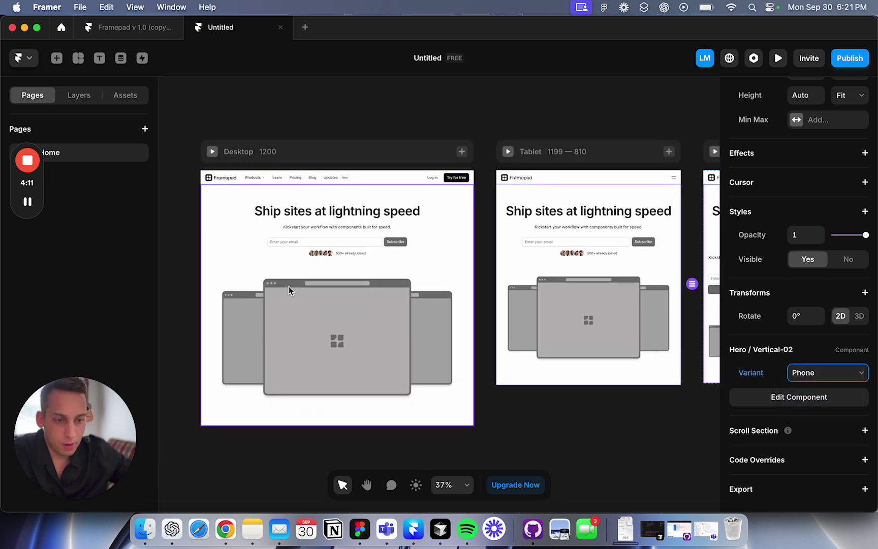
Step: Select the Metrics / 05 component in Framepad, then go back to the Untitled site
{"action": "left_click", "coordinate": [139, 29]}
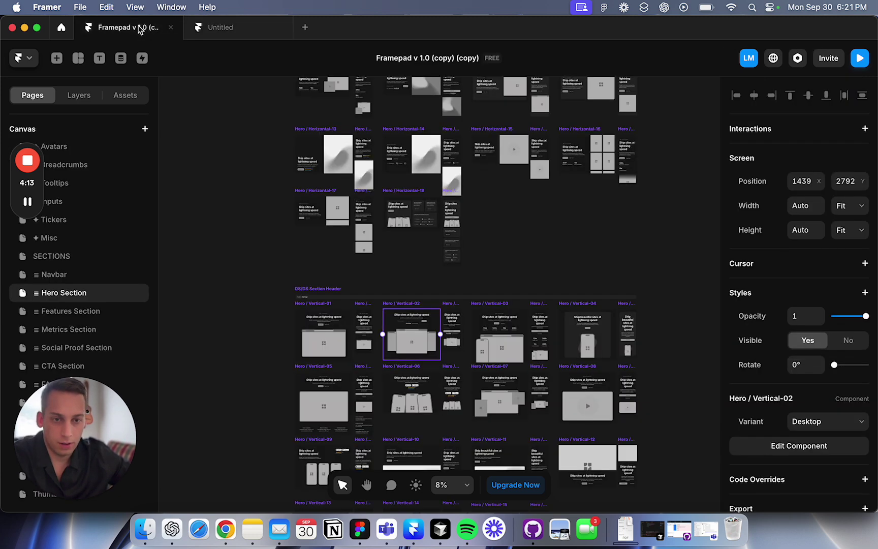
{"action": "left_click", "coordinate": [94, 312]}
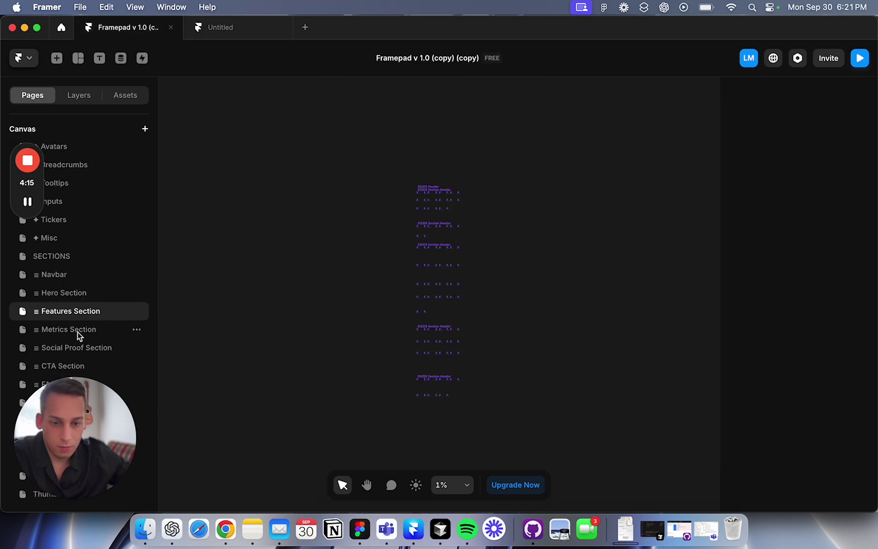
{"action": "left_click", "coordinate": [77, 331]}
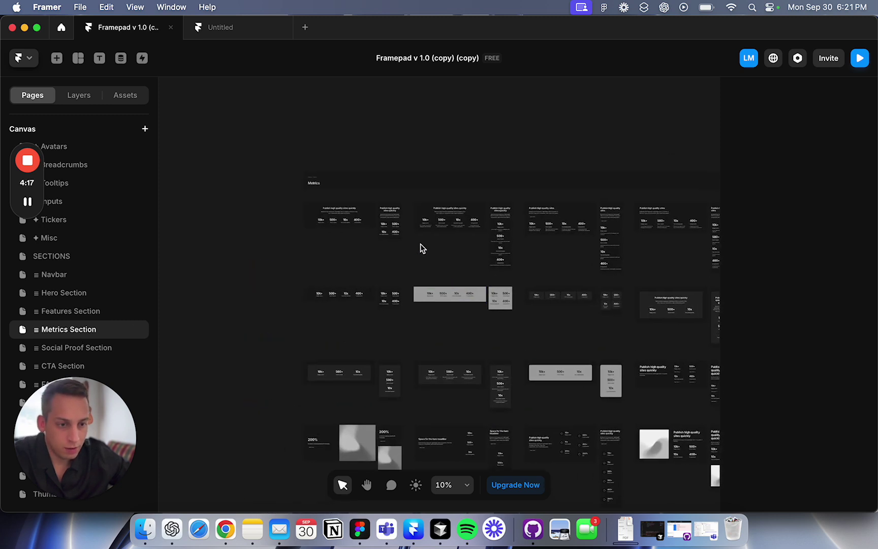
{"action": "left_click", "coordinate": [324, 283]}
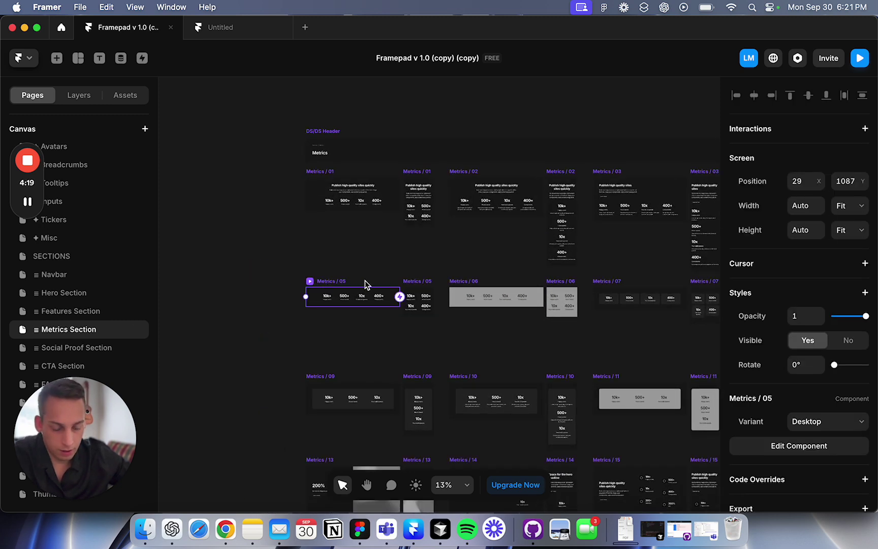
{"action": "left_click", "coordinate": [231, 28]}
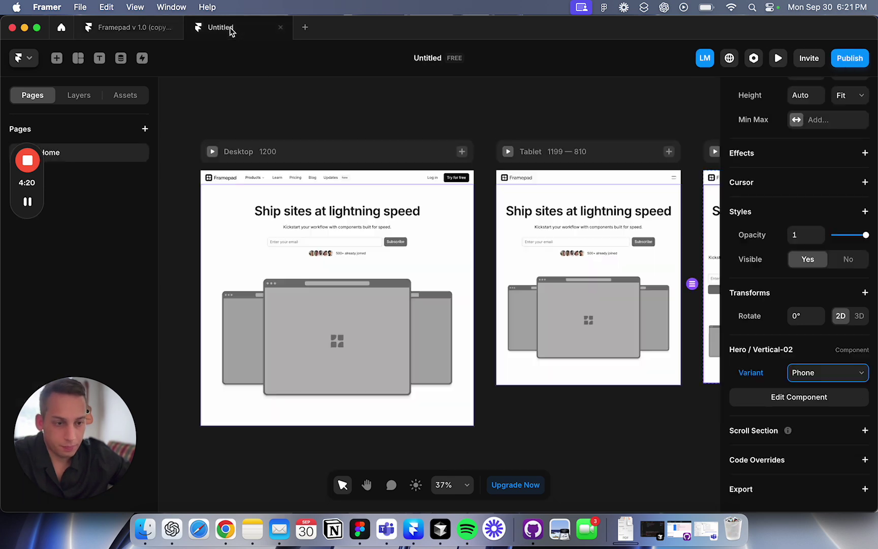
Step: Paste Metrics / 05 into the Desktop frame and set its width to Fill
{"action": "left_click", "coordinate": [335, 153]}
{"action": "key", "text": "super+v"}
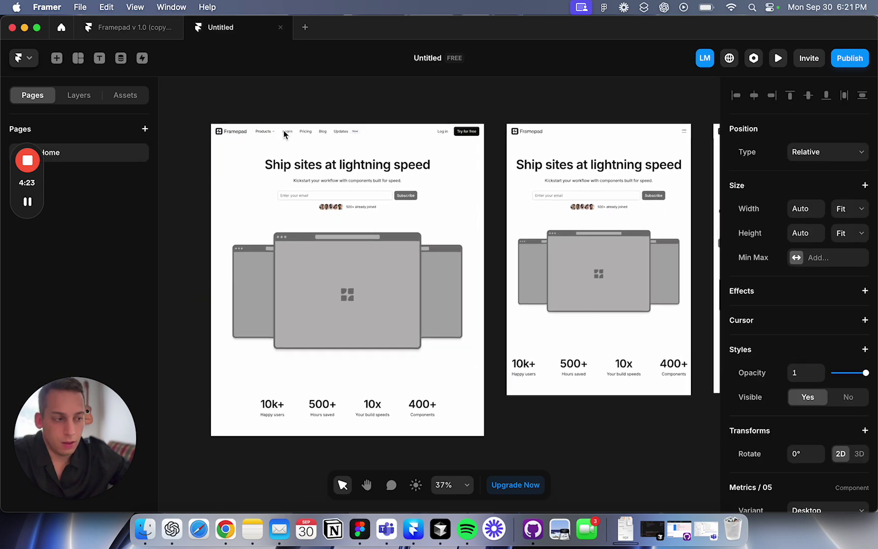
{"action": "left_click", "coordinate": [861, 209]}
{"action": "left_click", "coordinate": [839, 195]}
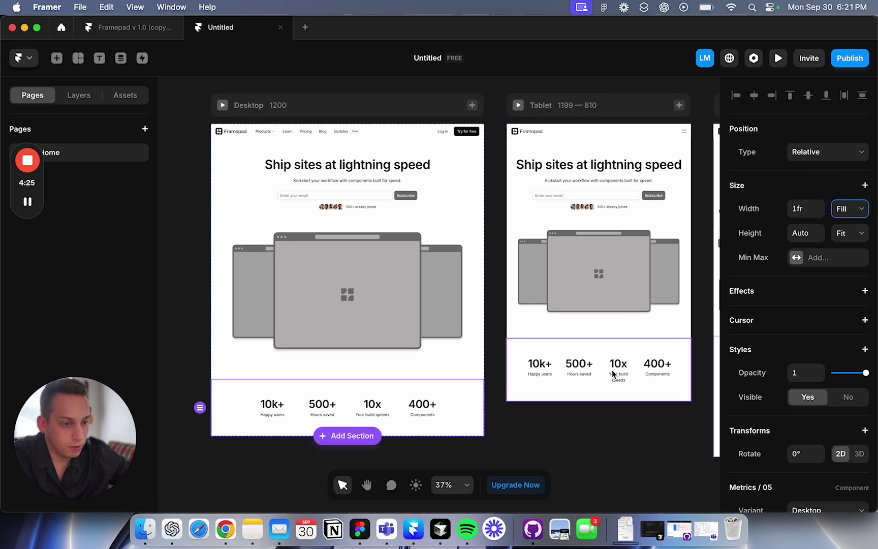
Step: Give the Tablet and Phone metrics their Tablet and Phone variants
{"action": "scroll", "coordinate": [813, 402], "scroll_direction": "down", "scroll_amount": 4}
{"action": "left_click", "coordinate": [819, 409]}
{"action": "left_click", "coordinate": [809, 422]}
{"action": "scroll", "coordinate": [625, 386], "scroll_direction": "right", "scroll_amount": 6}
{"action": "scroll", "coordinate": [625, 387], "scroll_direction": "down", "scroll_amount": 2}
{"action": "left_click", "coordinate": [614, 373]}
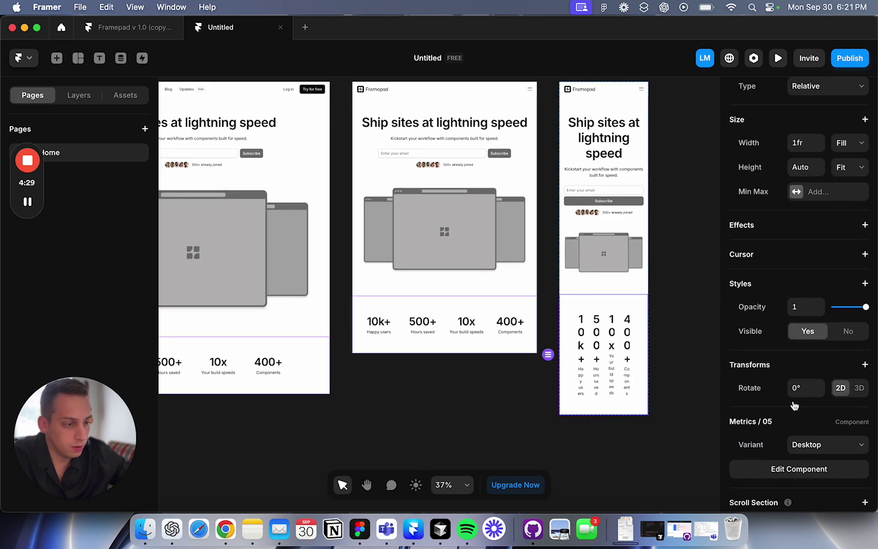
{"action": "left_click", "coordinate": [819, 445]}
{"action": "left_click", "coordinate": [808, 470]}
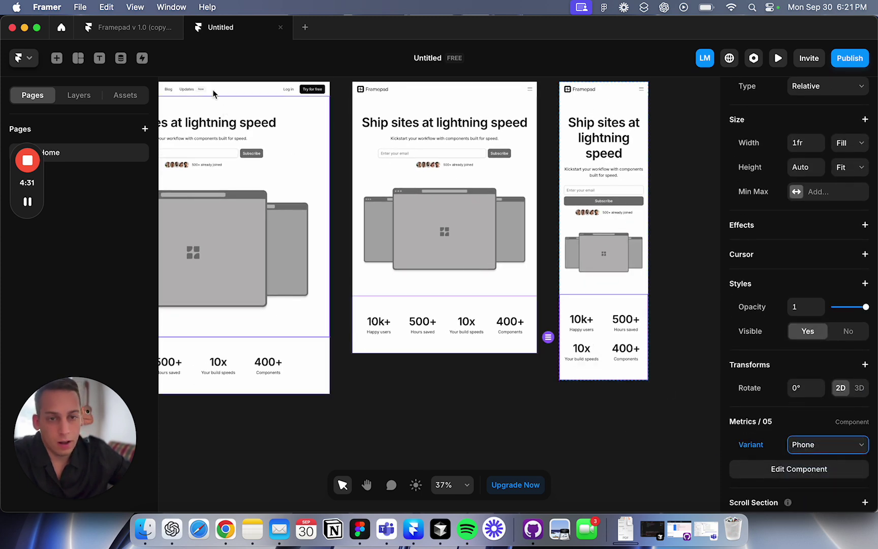
Step: Copy the Feature / Grid-03 section from Framepad's Features Section page
{"action": "left_click", "coordinate": [131, 32]}
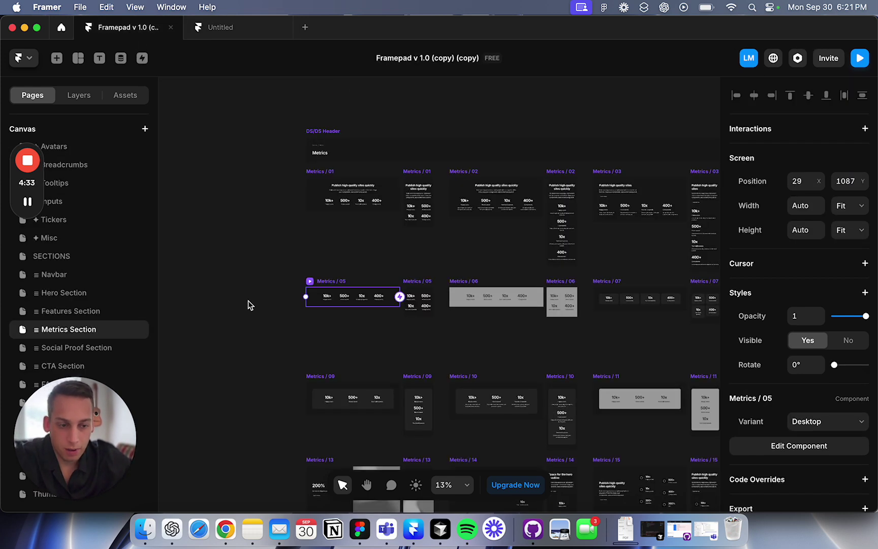
{"action": "left_click", "coordinate": [76, 314]}
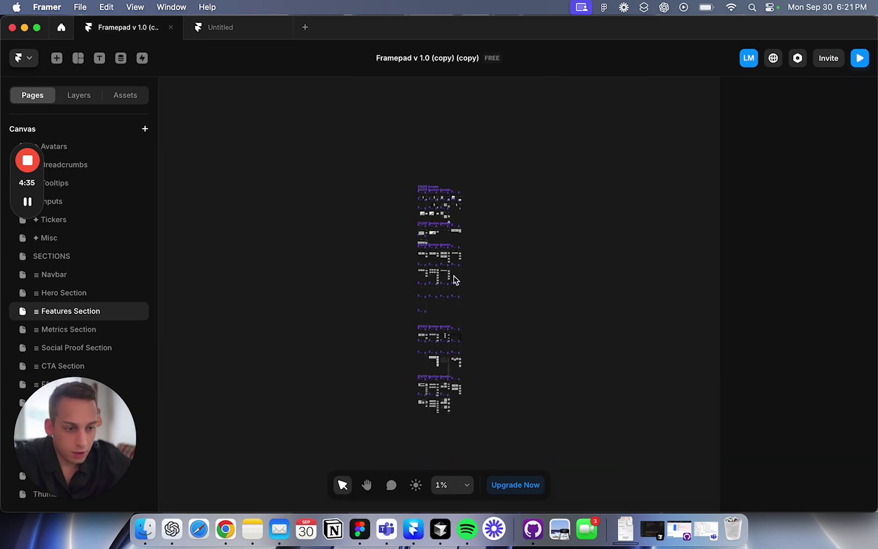
{"action": "scroll", "coordinate": [363, 174], "scroll_direction": "up", "scroll_amount": 5}
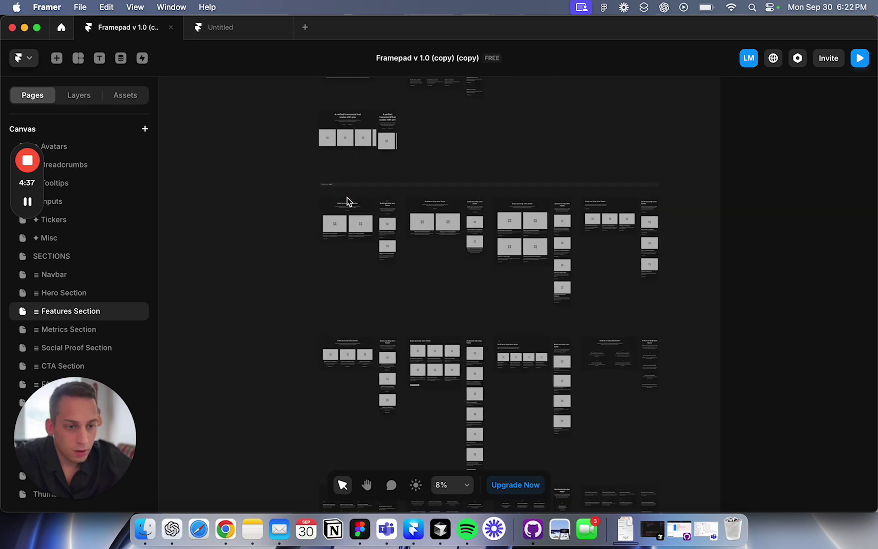
{"action": "left_click", "coordinate": [516, 193]}
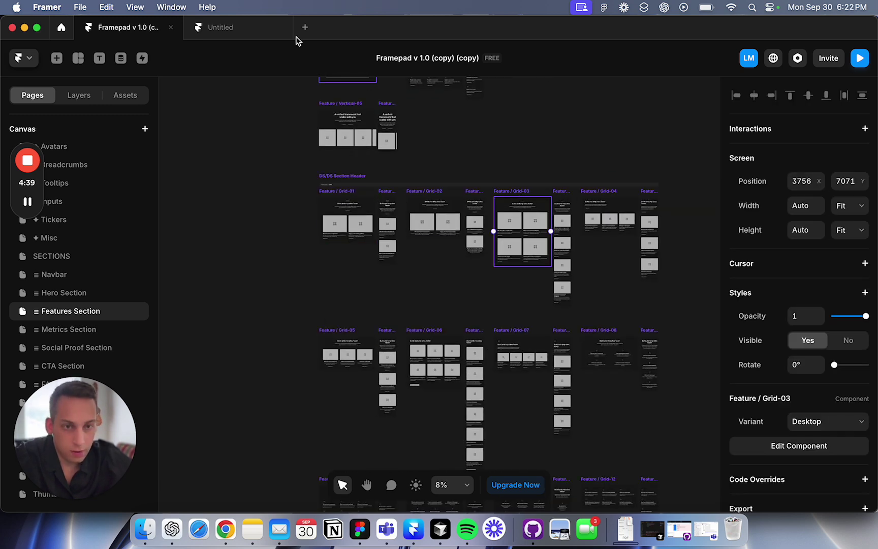
Step: Place the section in the Untitled site's Desktop frame and set its width to Fill
{"action": "left_click", "coordinate": [264, 29]}
{"action": "scroll", "coordinate": [317, 99], "scroll_direction": "up", "scroll_amount": 3}
{"action": "scroll", "coordinate": [316, 99], "scroll_direction": "up", "scroll_amount": 2}
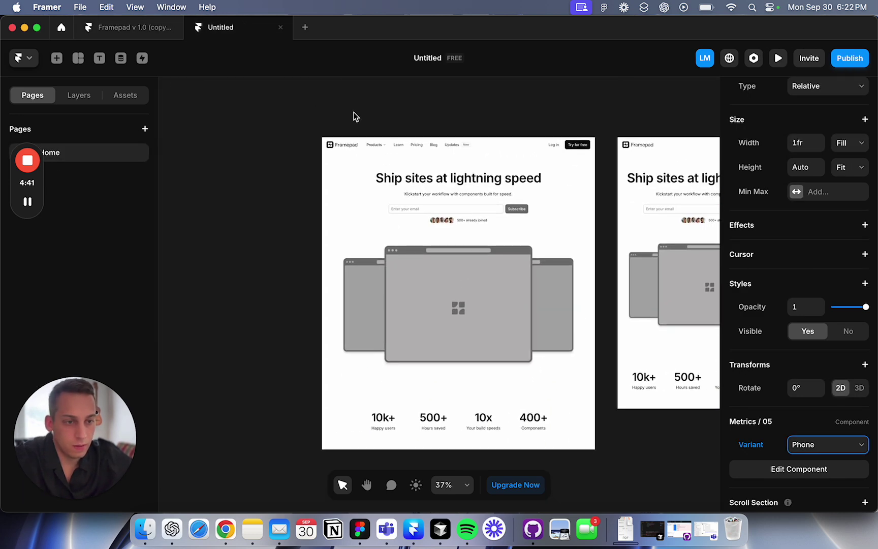
{"action": "left_click", "coordinate": [372, 120]}
{"action": "scroll", "coordinate": [377, 250], "scroll_direction": "down", "scroll_amount": 5}
{"action": "left_click", "coordinate": [852, 210]}
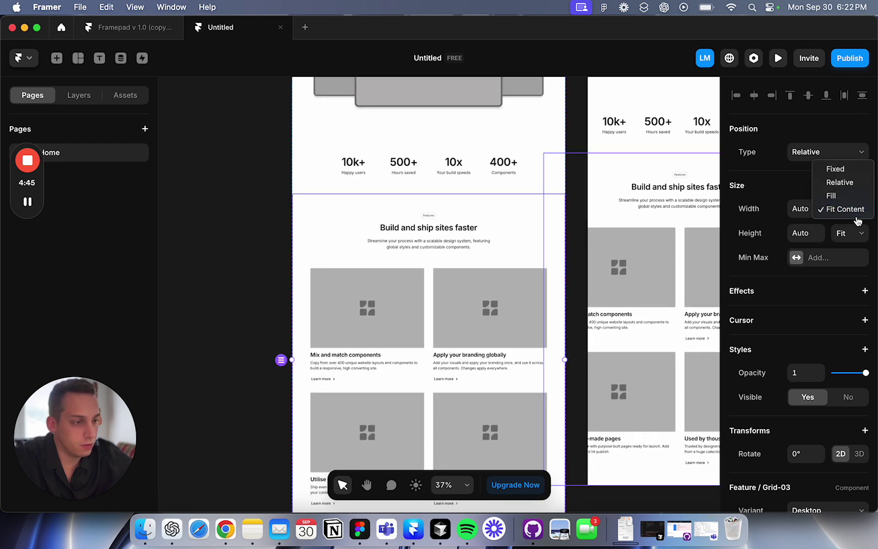
{"action": "left_click", "coordinate": [846, 196]}
Step: Give the tablet and phone features sections their Tablet and Phone layout variants
{"action": "scroll", "coordinate": [661, 264], "scroll_direction": "right", "scroll_amount": 5}
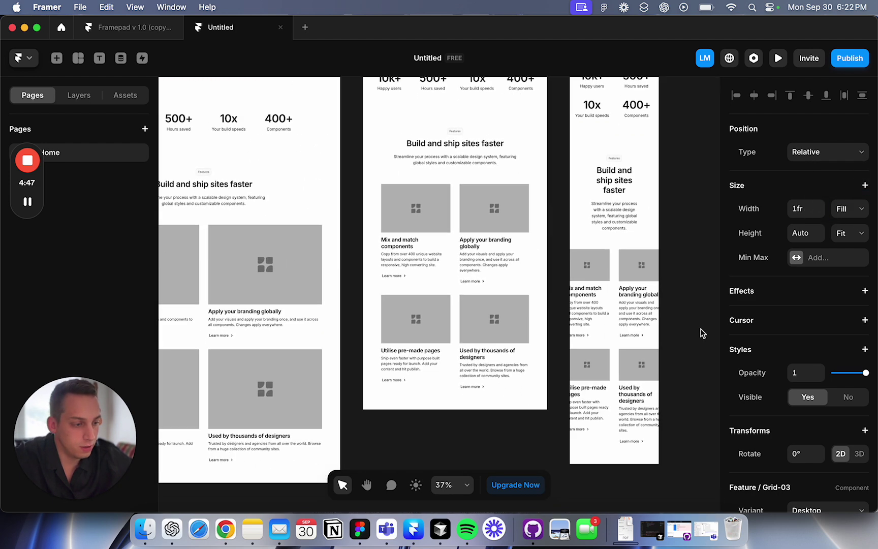
{"action": "scroll", "coordinate": [793, 330], "scroll_direction": "down", "scroll_amount": 4}
{"action": "left_click", "coordinate": [803, 392]}
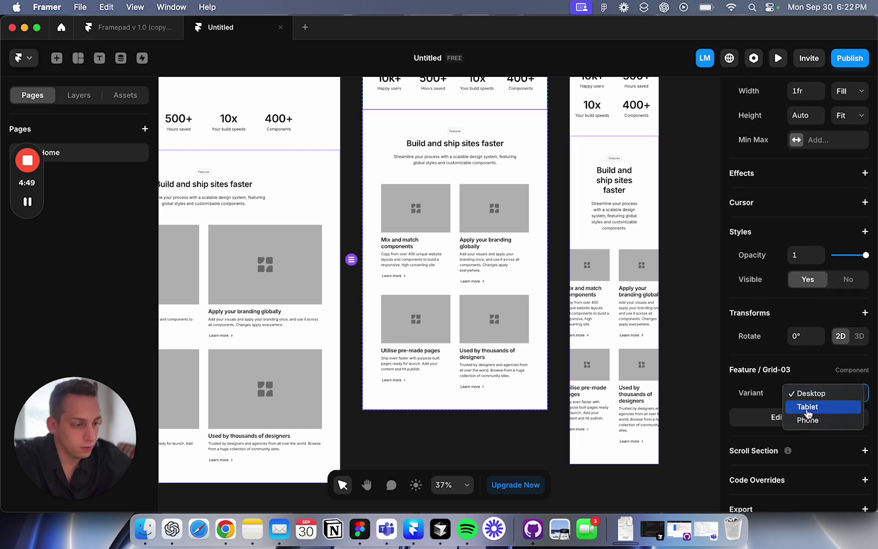
{"action": "left_click", "coordinate": [805, 409]}
{"action": "scroll", "coordinate": [823, 376], "scroll_direction": "down", "scroll_amount": 4}
{"action": "left_click", "coordinate": [858, 375]}
{"action": "left_click", "coordinate": [812, 401]}
{"action": "left_click", "coordinate": [120, 30]}
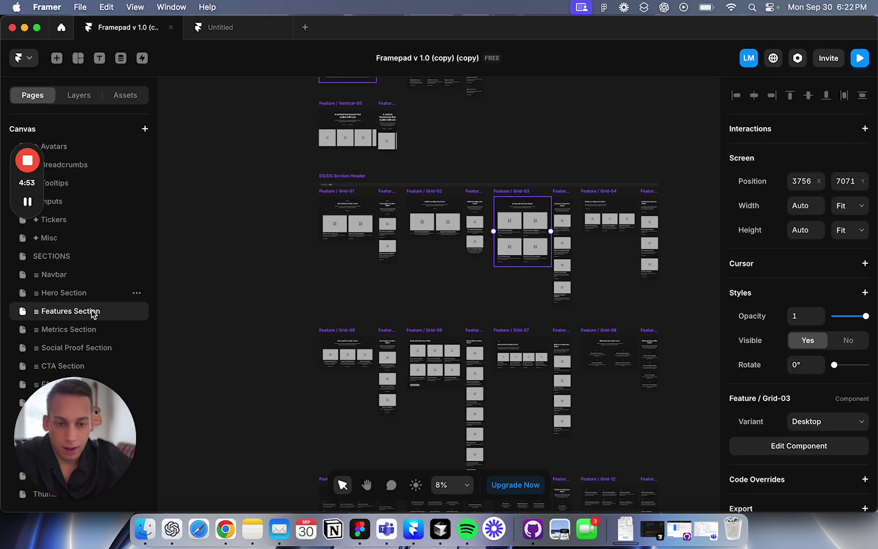
Step: Copy CTA / Horizontal-06 from Framepad's CTA Section page
{"action": "left_click", "coordinate": [88, 367]}
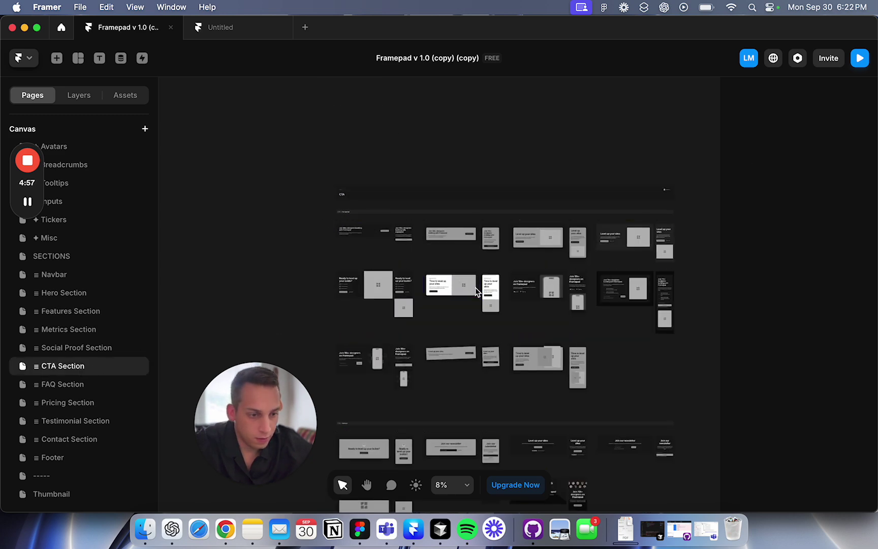
{"action": "scroll", "coordinate": [423, 261], "scroll_direction": "up", "scroll_amount": 3}
{"action": "left_click", "coordinate": [412, 258]}
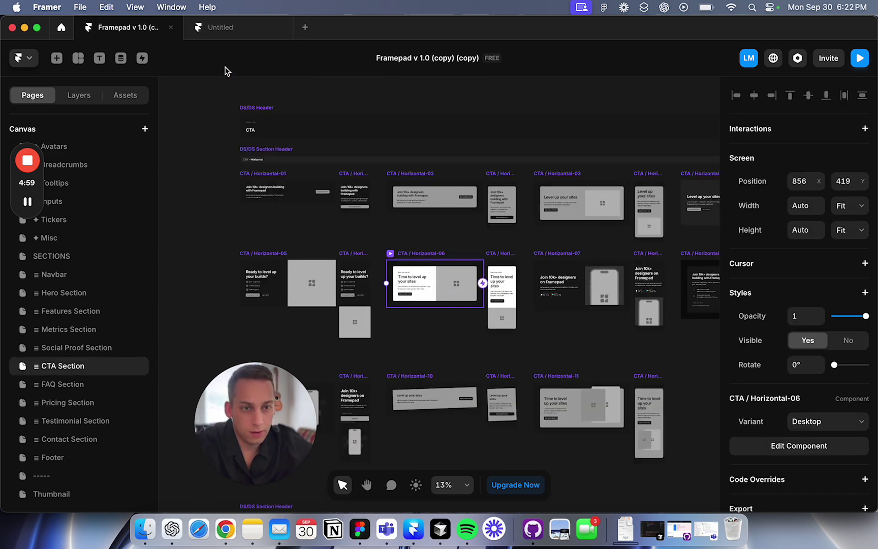
Step: Paste the CTA into the Untitled site's Desktop frame after the features
{"action": "left_click", "coordinate": [220, 27]}
{"action": "scroll", "coordinate": [322, 232], "scroll_direction": "down", "scroll_amount": 2}
{"action": "scroll", "coordinate": [322, 231], "scroll_direction": "down", "scroll_amount": 3}
{"action": "left_click", "coordinate": [347, 97]}
{"action": "key", "text": "super+v"}
Step: Set the CTA section's width to Fill
{"action": "scroll", "coordinate": [613, 308], "scroll_direction": "down", "scroll_amount": 2}
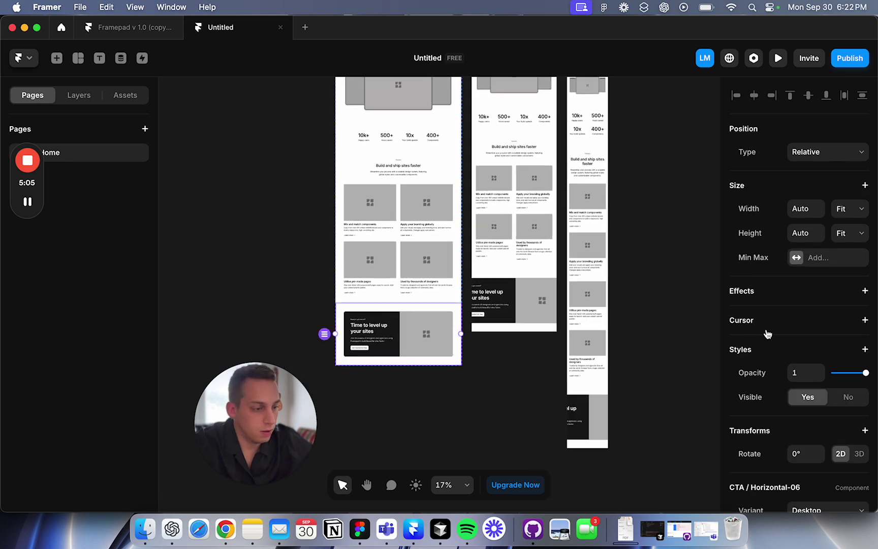
{"action": "scroll", "coordinate": [836, 353], "scroll_direction": "down", "scroll_amount": 3}
{"action": "scroll", "coordinate": [828, 174], "scroll_direction": "up", "scroll_amount": 3}
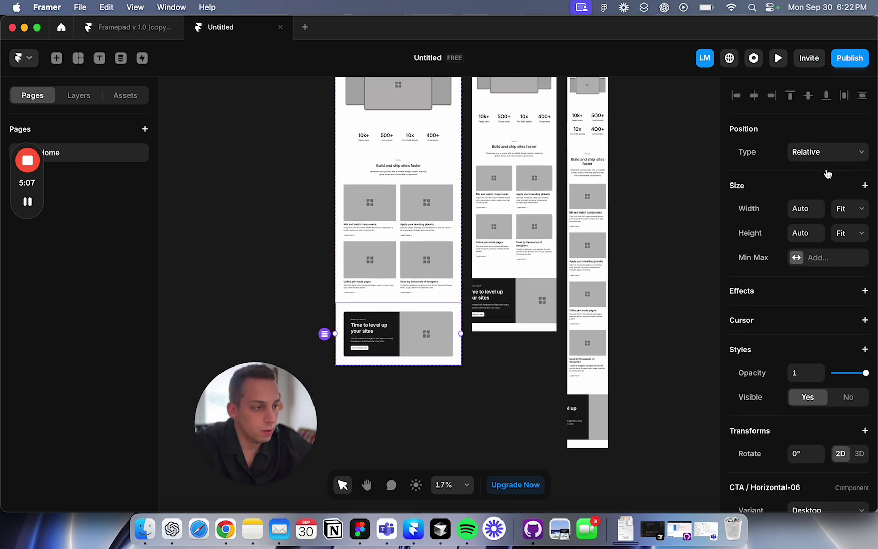
{"action": "left_click", "coordinate": [846, 207]}
{"action": "left_click", "coordinate": [834, 196]}
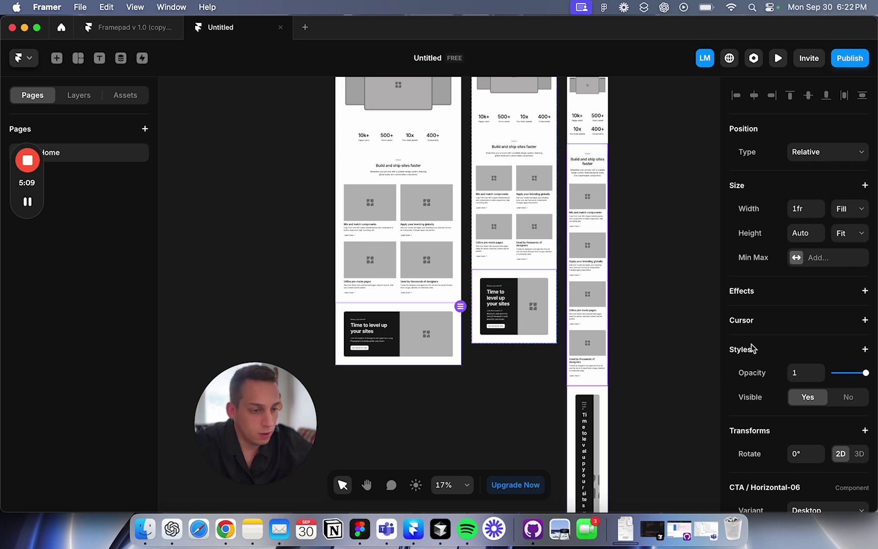
Step: Give the tablet and phone CTAs their Tablet and Phone layout variants
{"action": "scroll", "coordinate": [833, 391], "scroll_direction": "down", "scroll_amount": 2}
{"action": "left_click", "coordinate": [824, 433]}
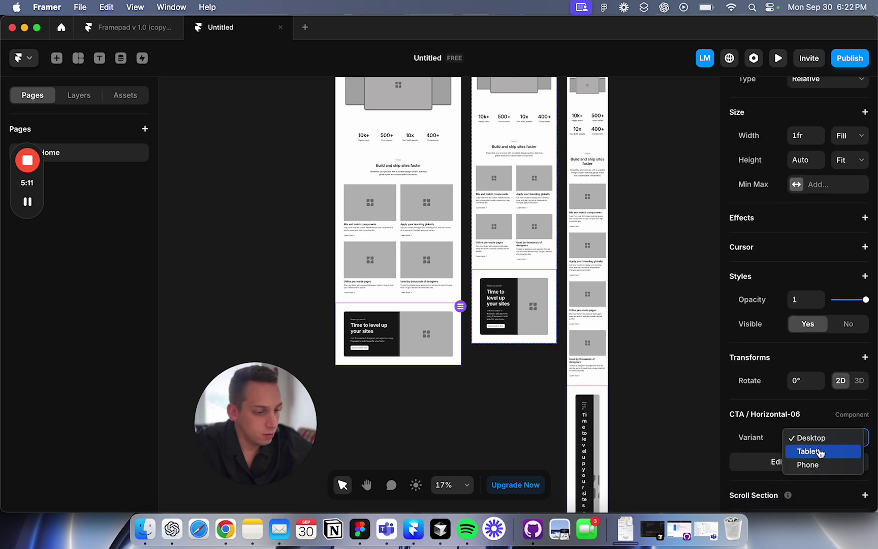
{"action": "left_click", "coordinate": [816, 451]}
{"action": "left_click", "coordinate": [591, 441]}
{"action": "scroll", "coordinate": [853, 442], "scroll_direction": "down", "scroll_amount": 4}
{"action": "left_click", "coordinate": [846, 376]}
{"action": "left_click", "coordinate": [825, 400]}
Step: Copy the Footer / 05 component from Framepad's Footer page
{"action": "left_click", "coordinate": [152, 31]}
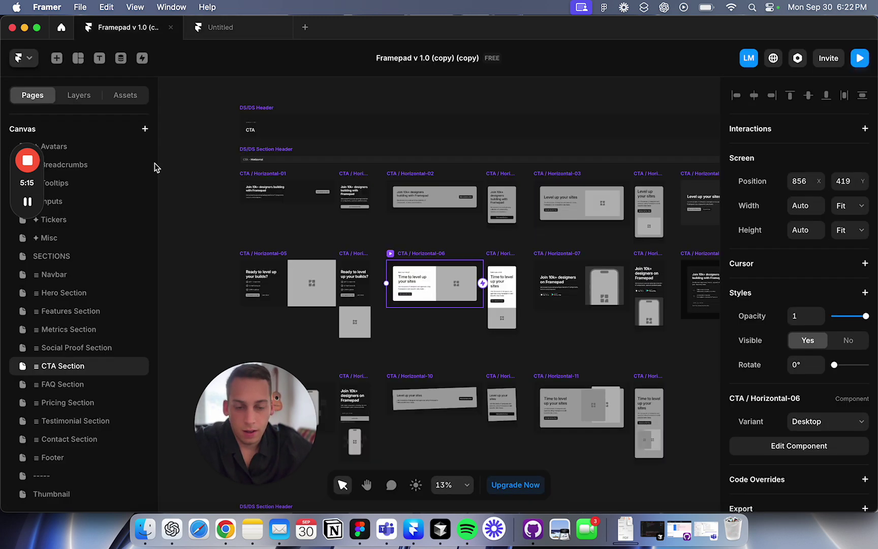
{"action": "left_click", "coordinate": [55, 460]}
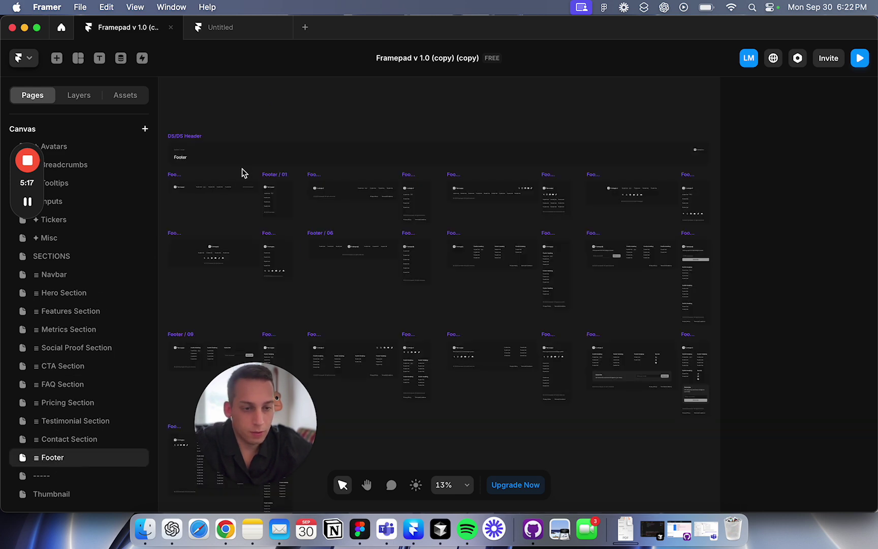
{"action": "left_click", "coordinate": [179, 235]}
Step: Paste Footer / 05 into the Untitled Desktop frame and set its width to Fill
{"action": "left_click", "coordinate": [230, 35]}
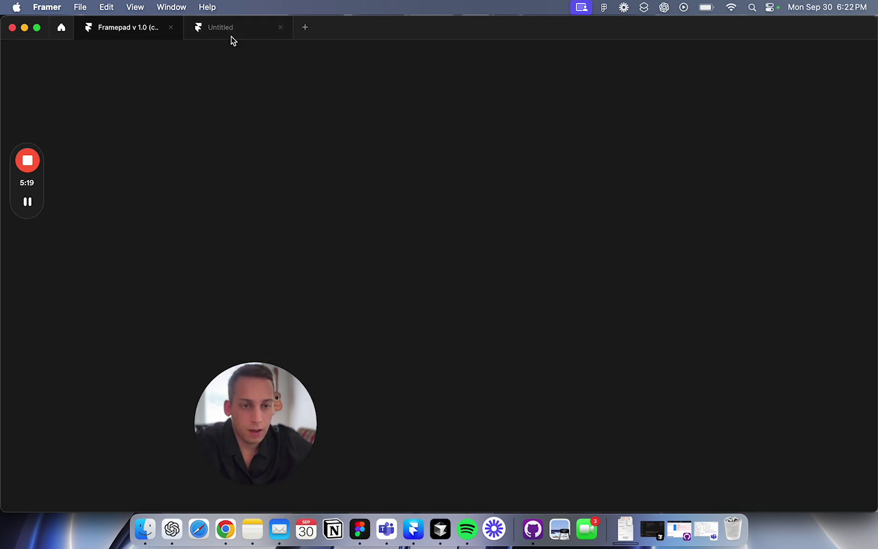
{"action": "scroll", "coordinate": [382, 258], "scroll_direction": "down", "scroll_amount": 3}
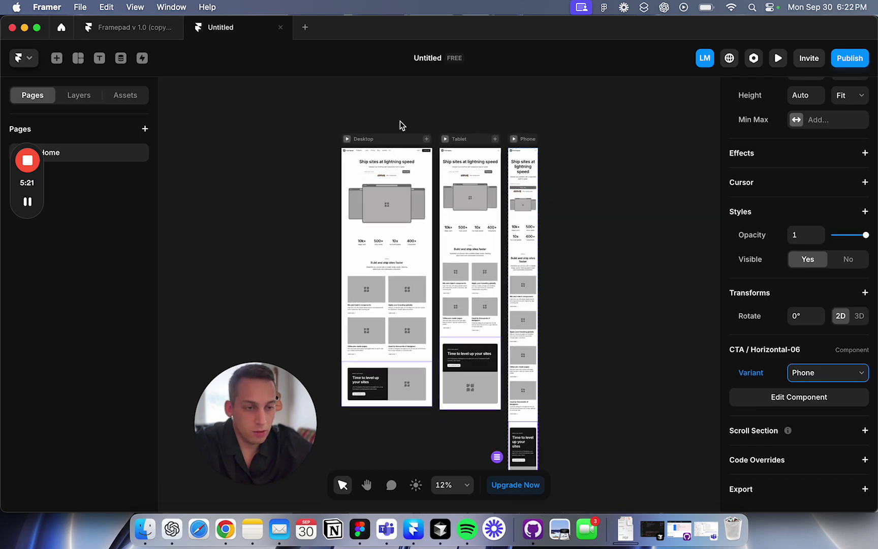
{"action": "left_click", "coordinate": [398, 139]}
{"action": "key", "text": "super+v"}
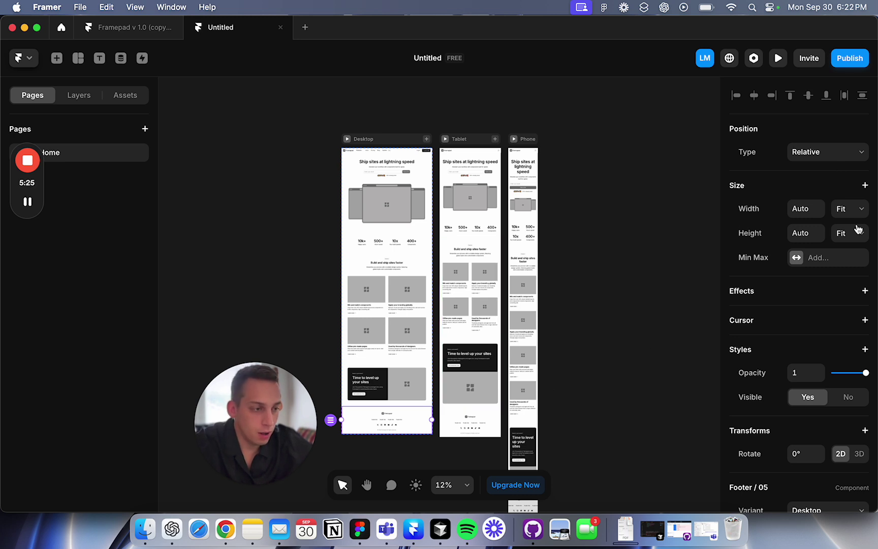
{"action": "left_click", "coordinate": [855, 209]}
{"action": "left_click", "coordinate": [844, 194]}
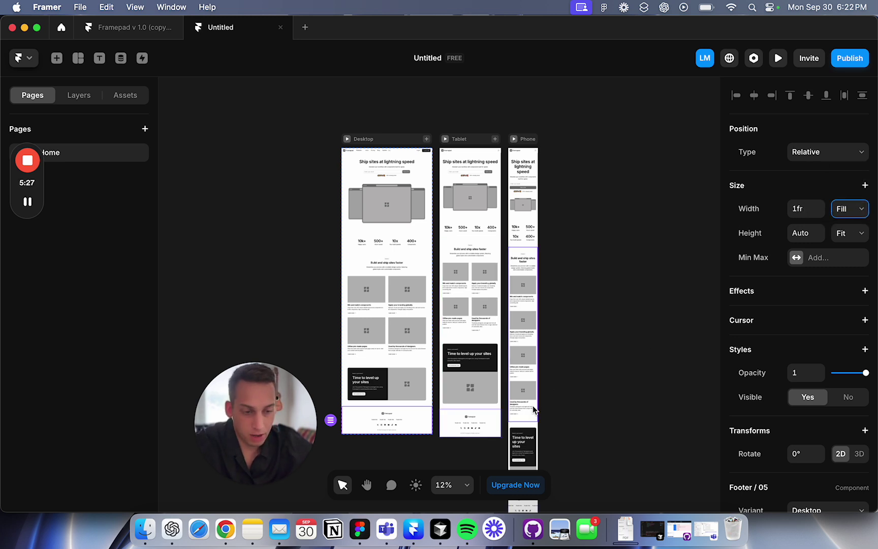
Step: Give the tablet and phone footers their Tablet and Phone layouts, then deselect
{"action": "scroll", "coordinate": [818, 359], "scroll_direction": "down", "scroll_amount": 3}
{"action": "left_click", "coordinate": [827, 419]}
{"action": "left_click", "coordinate": [806, 433]}
{"action": "scroll", "coordinate": [608, 427], "scroll_direction": "down", "scroll_amount": 4}
{"action": "left_click", "coordinate": [510, 399]}
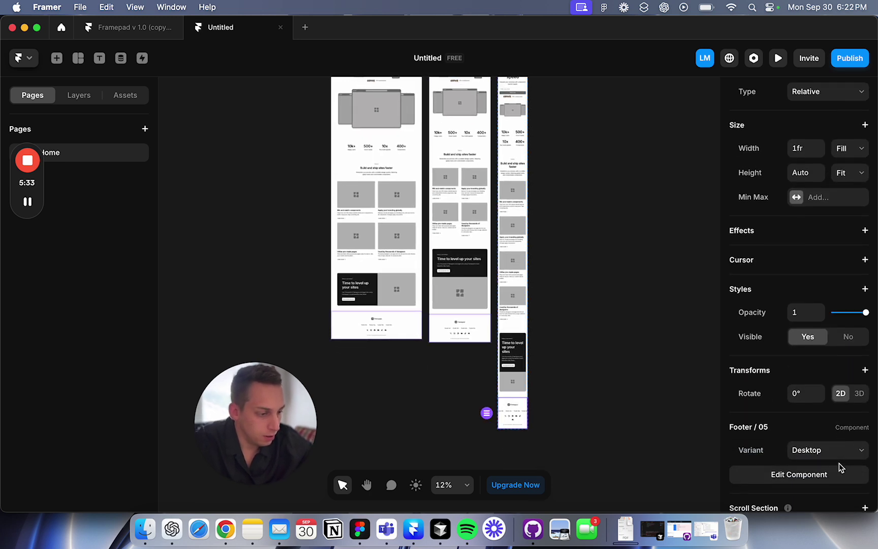
{"action": "left_click", "coordinate": [837, 451]}
{"action": "left_click", "coordinate": [808, 478]}
{"action": "left_click", "coordinate": [645, 411]}
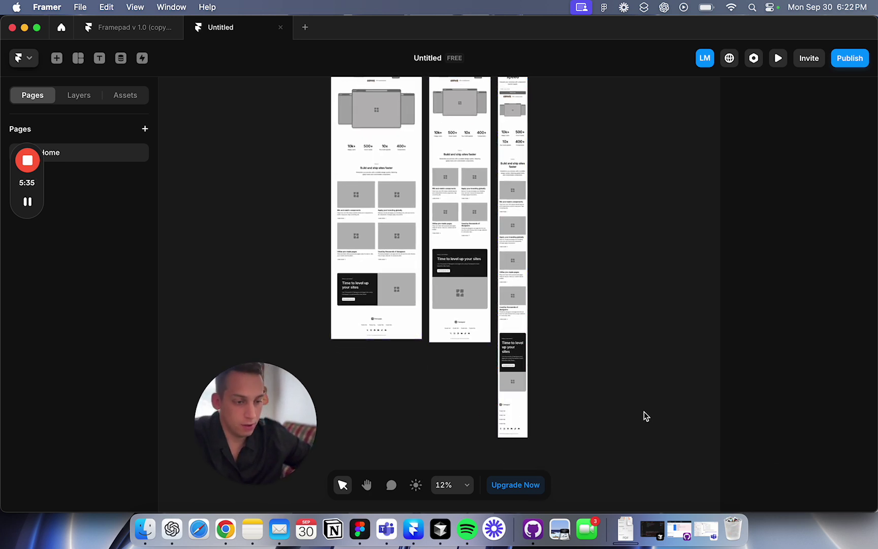
{"action": "scroll", "coordinate": [512, 304], "scroll_direction": "down", "scroll_amount": 3}
{"action": "scroll", "coordinate": [405, 133], "scroll_direction": "up", "scroll_amount": 3}
{"action": "scroll", "coordinate": [434, 131], "scroll_direction": "up", "scroll_amount": 3}
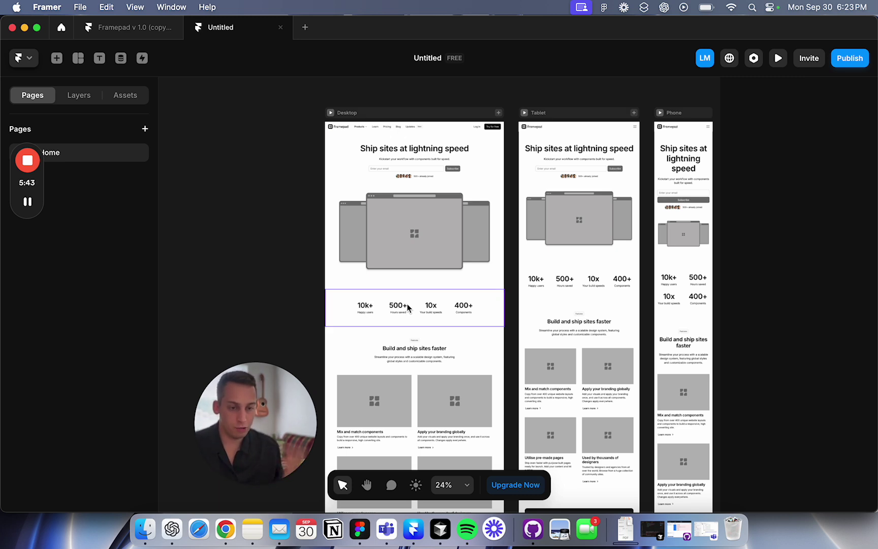
{"action": "scroll", "coordinate": [408, 307], "scroll_direction": "down", "scroll_amount": 4}
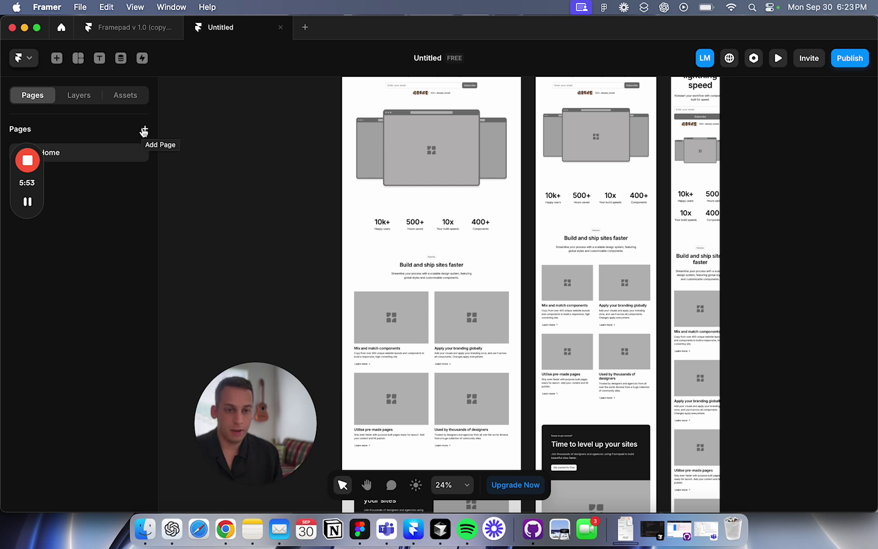
{"action": "left_click", "coordinate": [138, 154]}
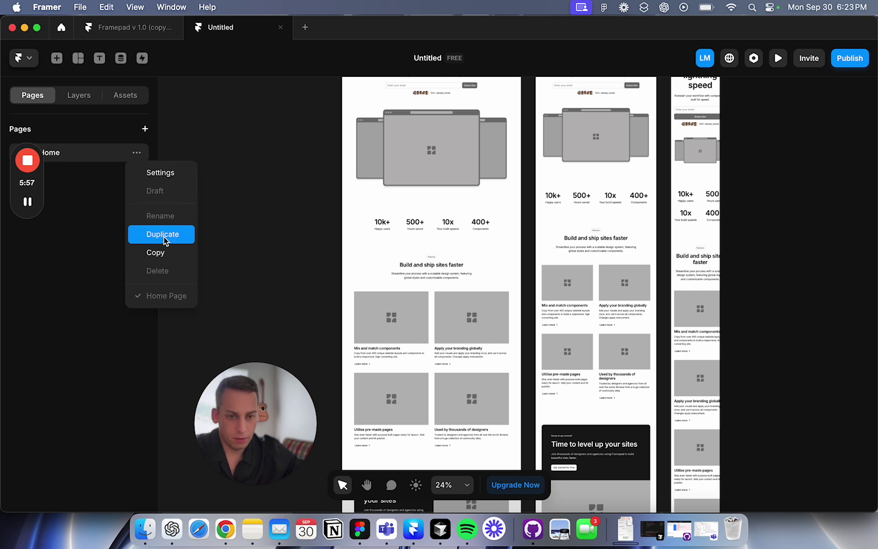
{"action": "left_click", "coordinate": [255, 218]}
{"action": "scroll", "coordinate": [335, 208], "scroll_direction": "up", "scroll_amount": 3}
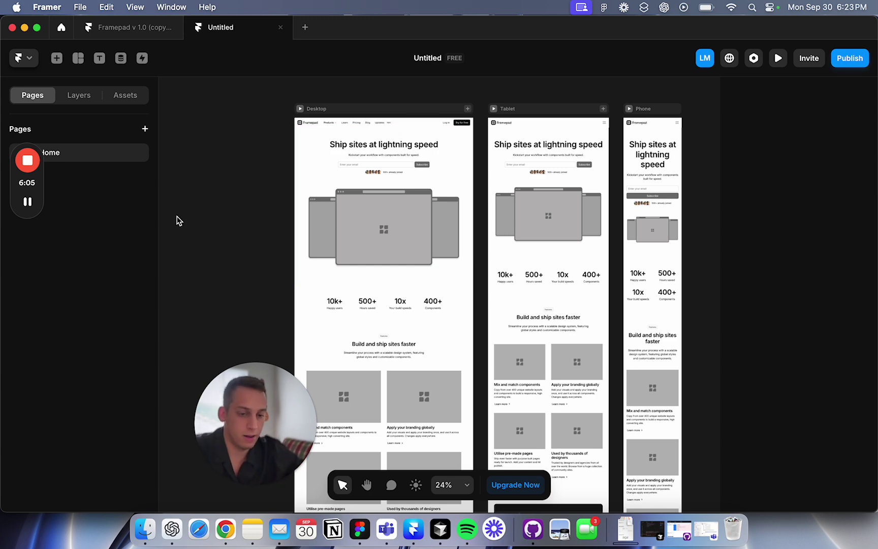
{"action": "scroll", "coordinate": [176, 219], "scroll_direction": "down", "scroll_amount": 2}
{"action": "scroll", "coordinate": [190, 229], "scroll_direction": "down", "scroll_amount": 2}
{"action": "scroll", "coordinate": [326, 289], "scroll_direction": "down", "scroll_amount": 1}
{"action": "scroll", "coordinate": [327, 288], "scroll_direction": "up", "scroll_amount": 3}
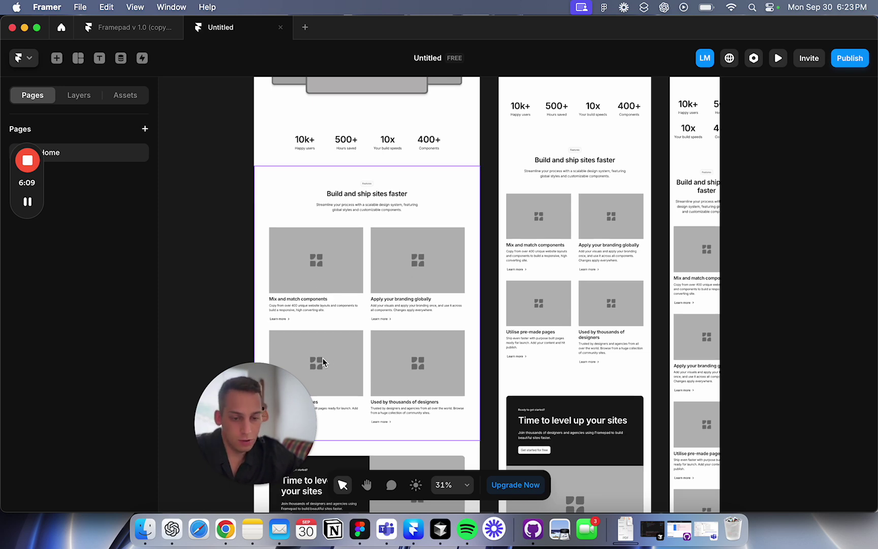
{"action": "scroll", "coordinate": [401, 363], "scroll_direction": "down", "scroll_amount": 5}
{"action": "scroll", "coordinate": [400, 362], "scroll_direction": "left", "scroll_amount": 1}
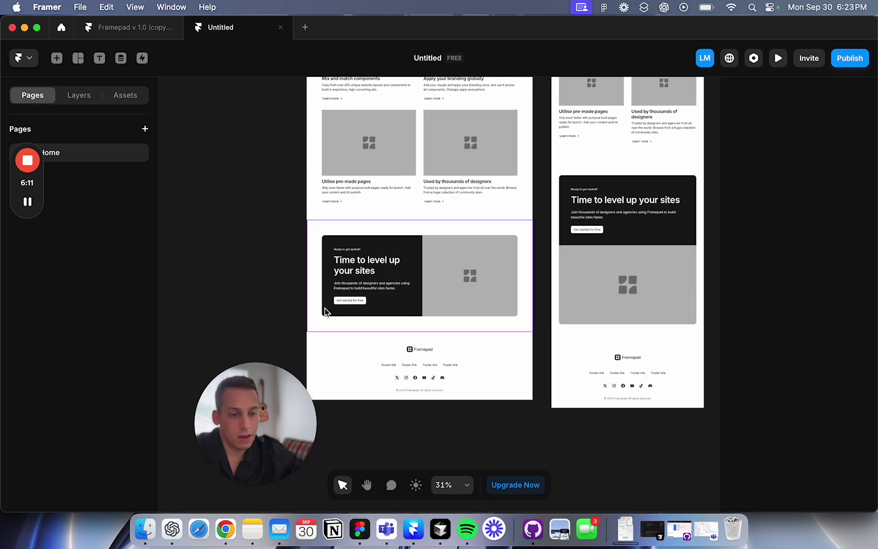
{"action": "scroll", "coordinate": [439, 311], "scroll_direction": "down", "scroll_amount": 2}
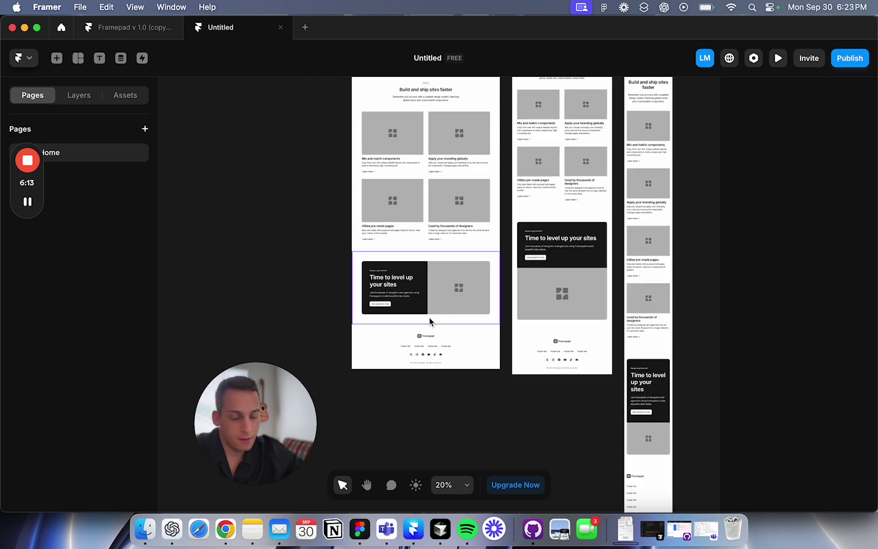
{"action": "scroll", "coordinate": [430, 319], "scroll_direction": "up", "scroll_amount": 3}
{"action": "scroll", "coordinate": [429, 319], "scroll_direction": "down", "scroll_amount": 2}
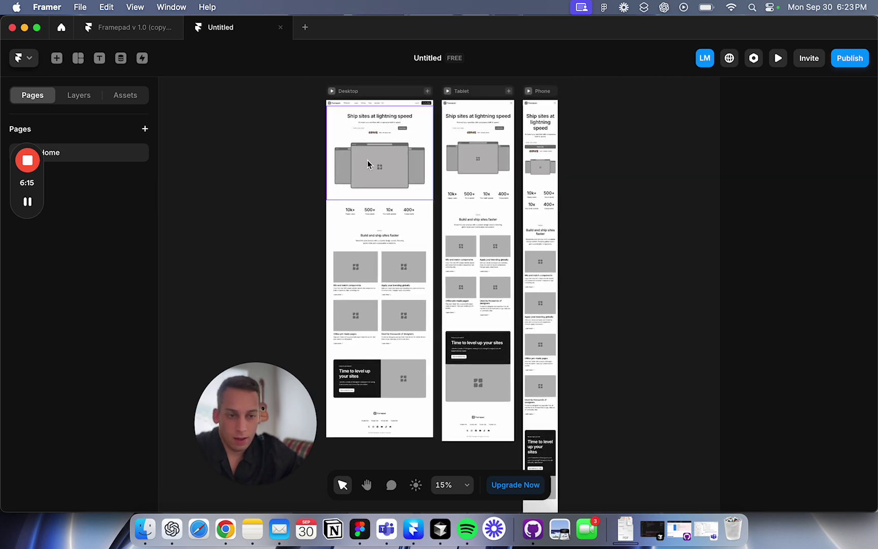
Step: Unlink all Hero / Vertical-02 instances from their source component and open it for editing
{"action": "left_click", "coordinate": [369, 244]}
{"action": "double_click", "coordinate": [363, 267]}
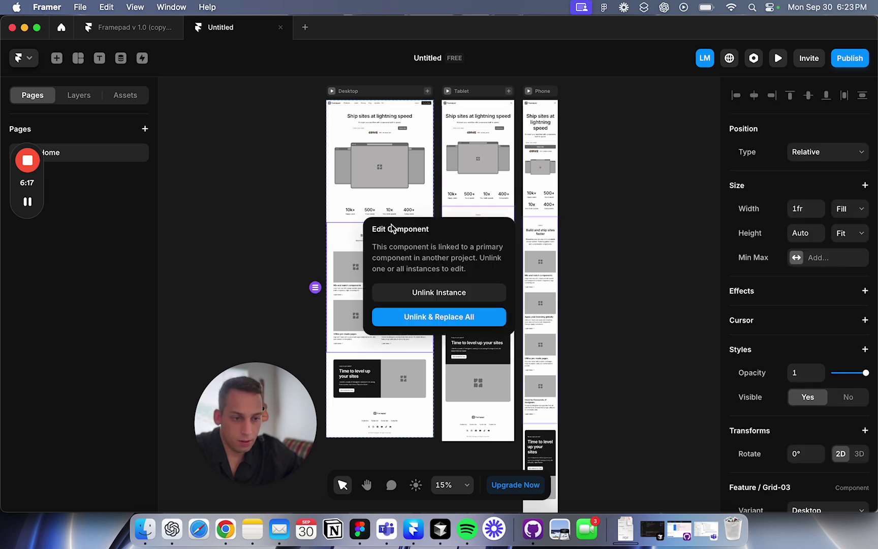
{"action": "left_click", "coordinate": [320, 219]}
{"action": "left_click", "coordinate": [355, 193]}
{"action": "double_click", "coordinate": [355, 192]}
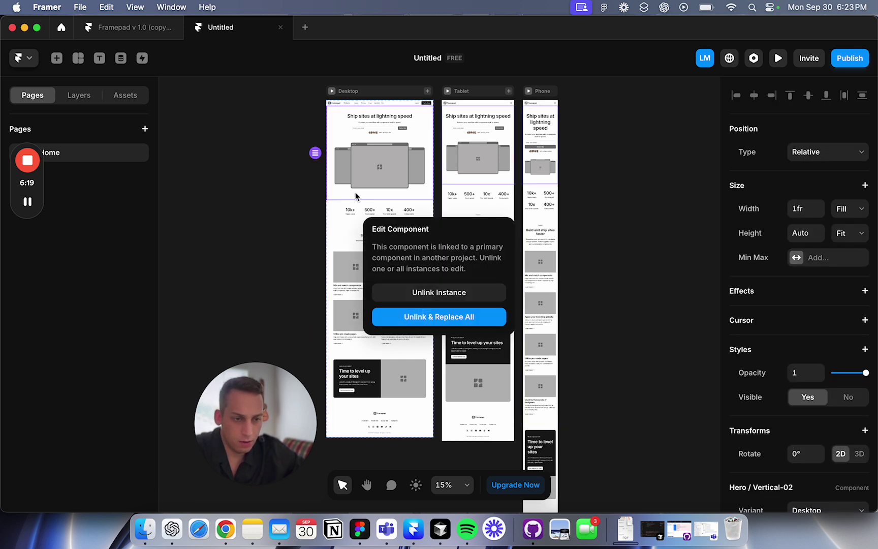
{"action": "left_click", "coordinate": [406, 312]}
{"action": "double_click", "coordinate": [391, 167]}
{"action": "scroll", "coordinate": [388, 284], "scroll_direction": "down", "scroll_amount": 4}
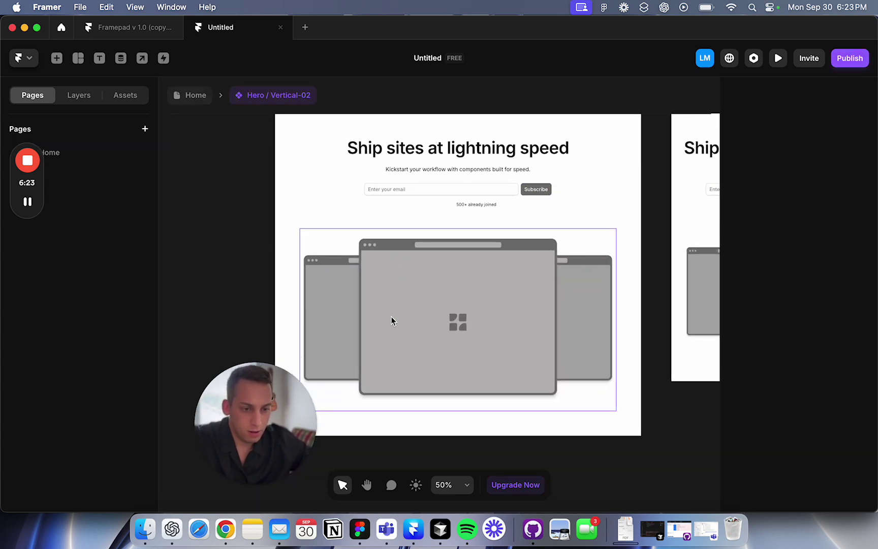
{"action": "left_click", "coordinate": [193, 97]}
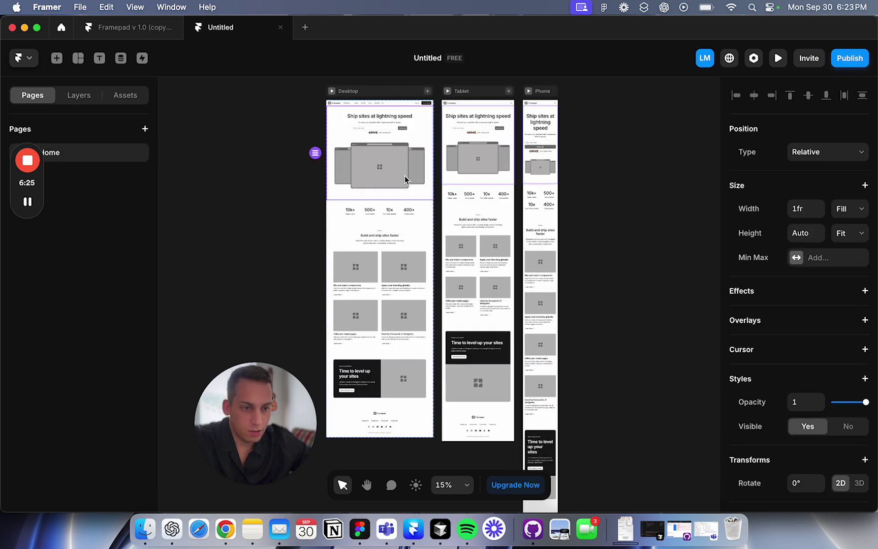
Step: Unlink all Feature / Grid-03 instances and open the component for editing
{"action": "double_click", "coordinate": [361, 240]}
{"action": "left_click", "coordinate": [422, 319]}
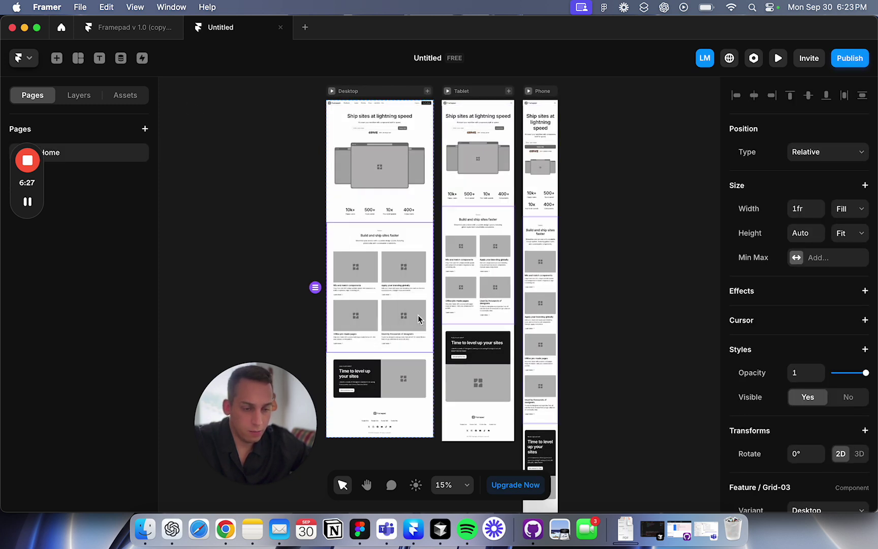
{"action": "double_click", "coordinate": [418, 315]}
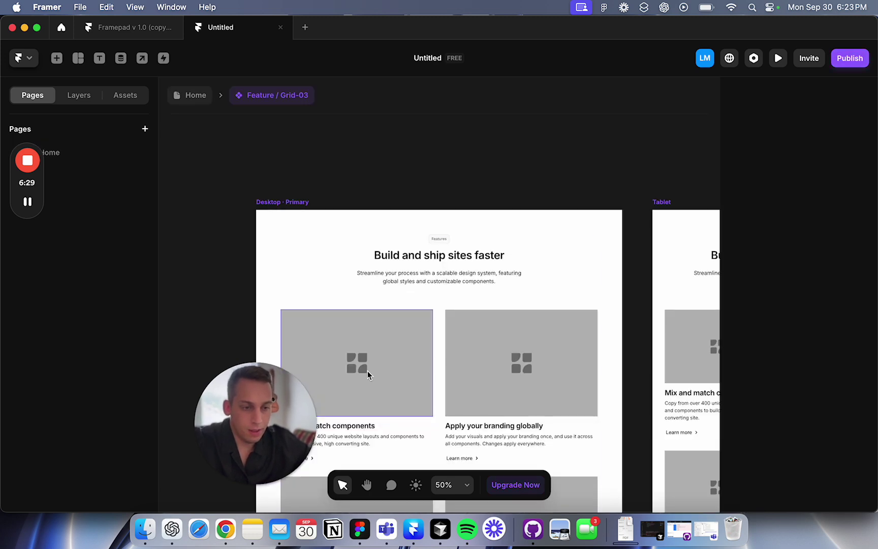
{"action": "scroll", "coordinate": [368, 364], "scroll_direction": "down", "scroll_amount": 3}
{"action": "scroll", "coordinate": [368, 364], "scroll_direction": "down", "scroll_amount": 3, "text": "ctrl"}
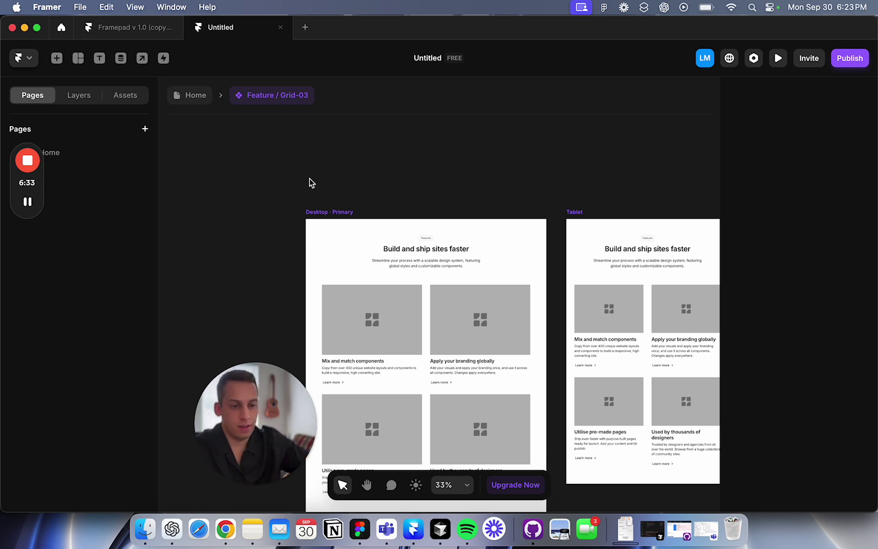
Step: Set the first card's image fill to YT-4.png from Downloads
{"action": "left_click", "coordinate": [399, 344]}
{"action": "scroll", "coordinate": [820, 352], "scroll_direction": "down", "scroll_amount": 6}
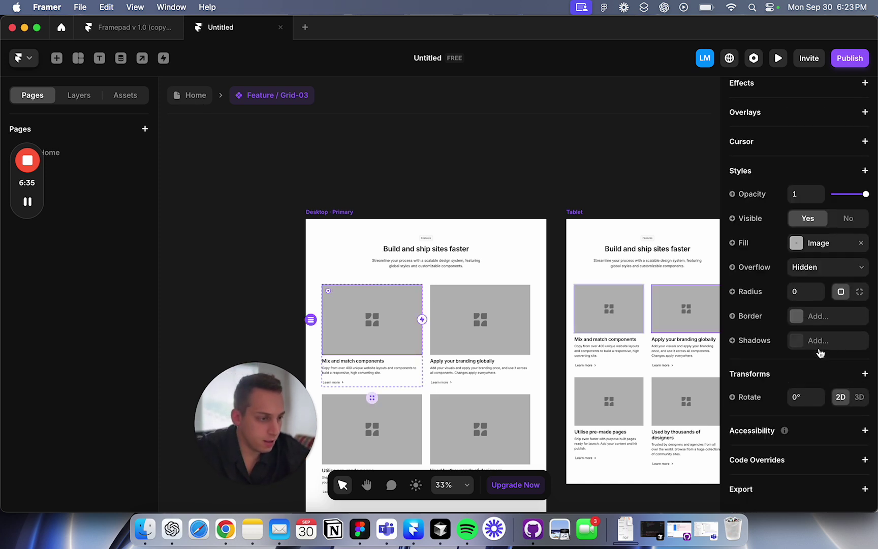
{"action": "left_click", "coordinate": [796, 244]}
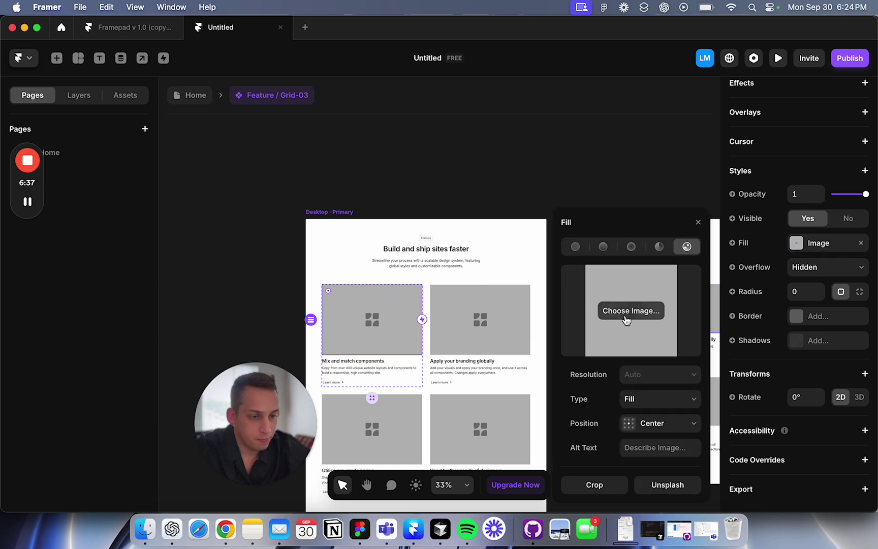
{"action": "left_click", "coordinate": [565, 301]}
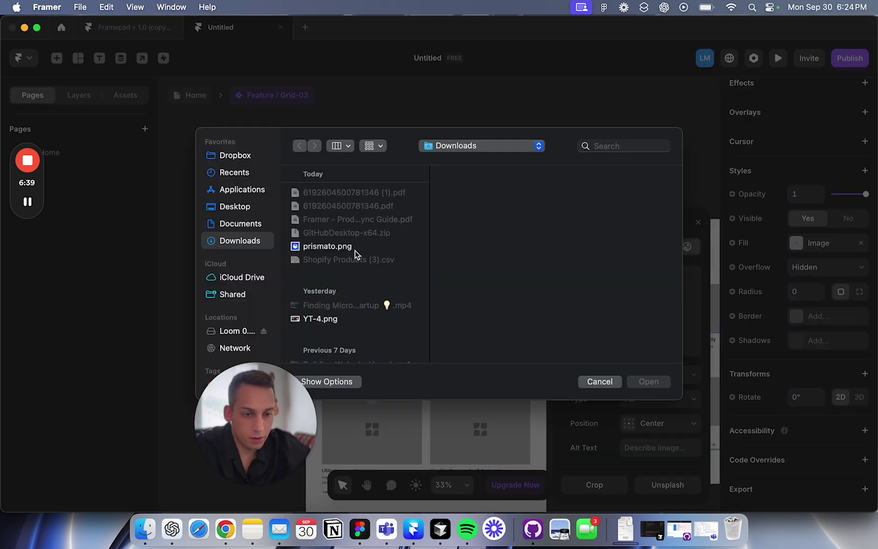
{"action": "scroll", "coordinate": [354, 249], "scroll_direction": "down", "scroll_amount": 5}
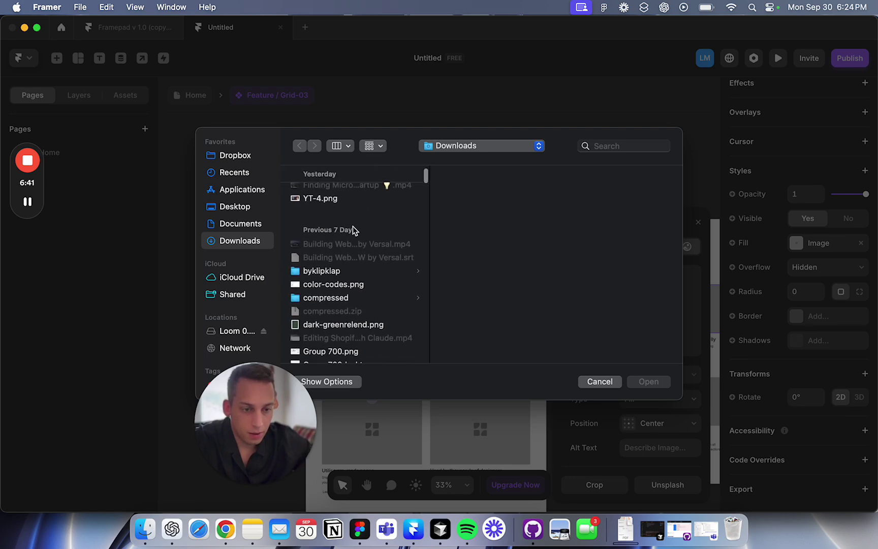
{"action": "left_click", "coordinate": [339, 201]}
{"action": "left_click", "coordinate": [660, 383]}
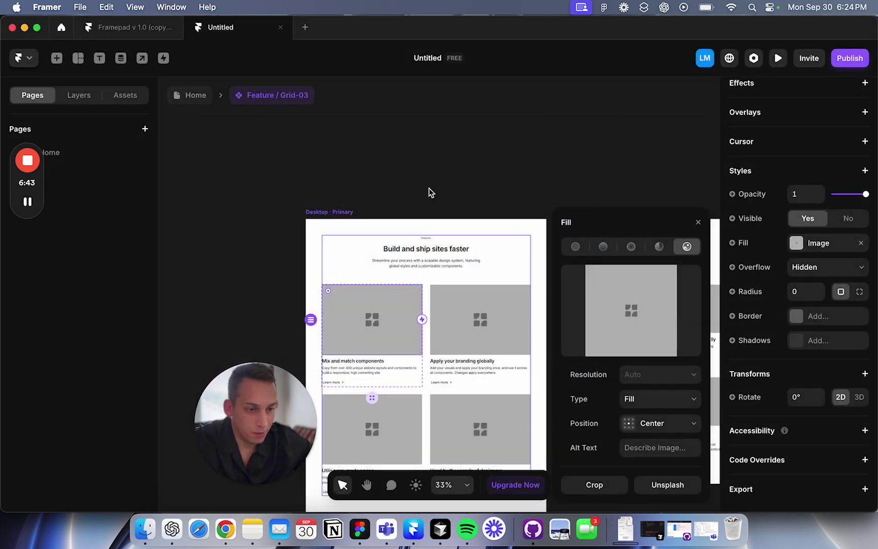
{"action": "left_click", "coordinate": [359, 166]}
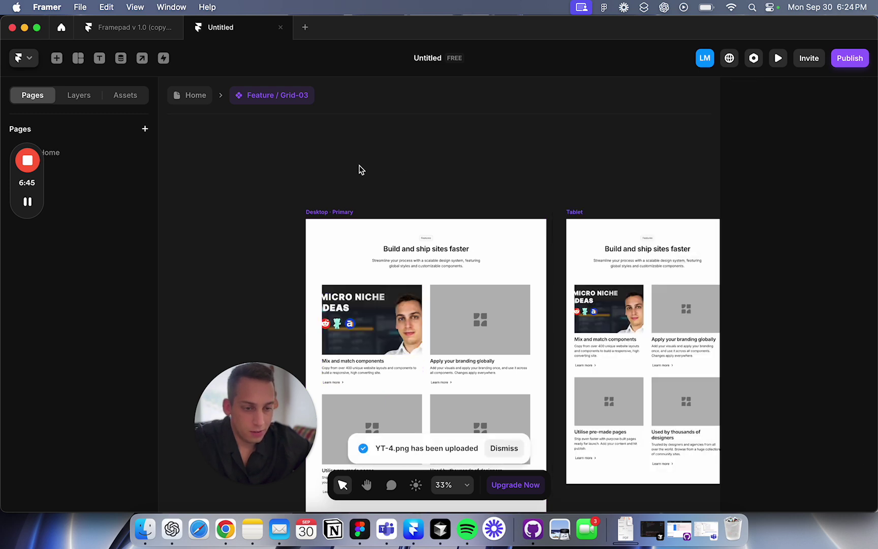
{"action": "left_click", "coordinate": [370, 340]}
Step: Return to the Home page canvas, dismissing the new-page menu without adding a page
{"action": "left_click", "coordinate": [199, 102]}
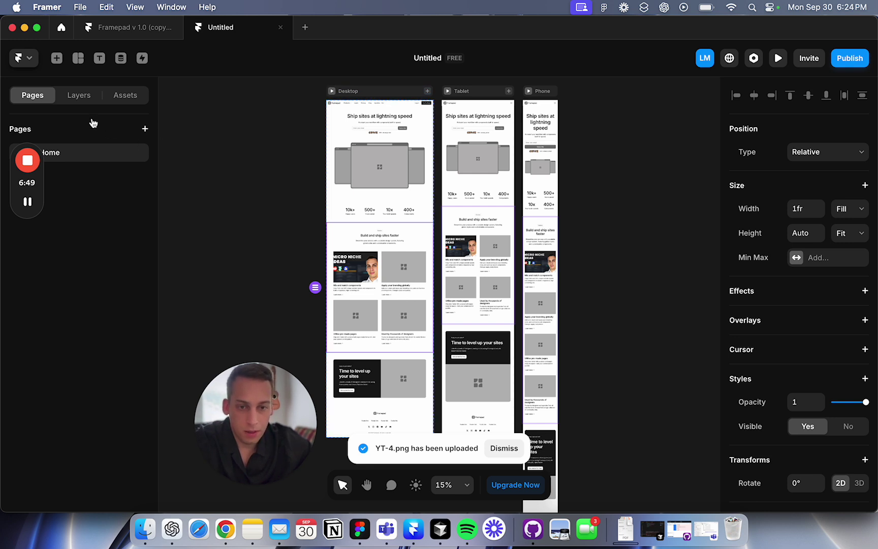
{"action": "left_click", "coordinate": [145, 129]}
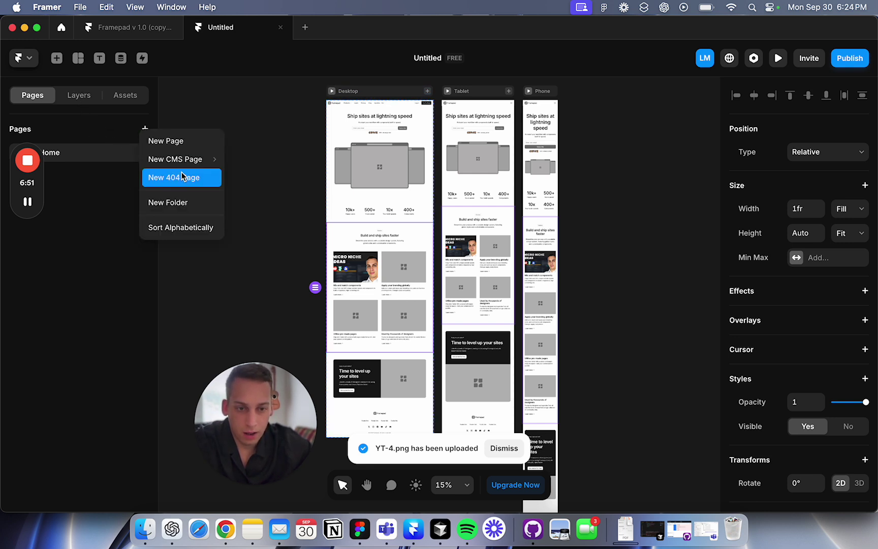
{"action": "left_click", "coordinate": [195, 112]}
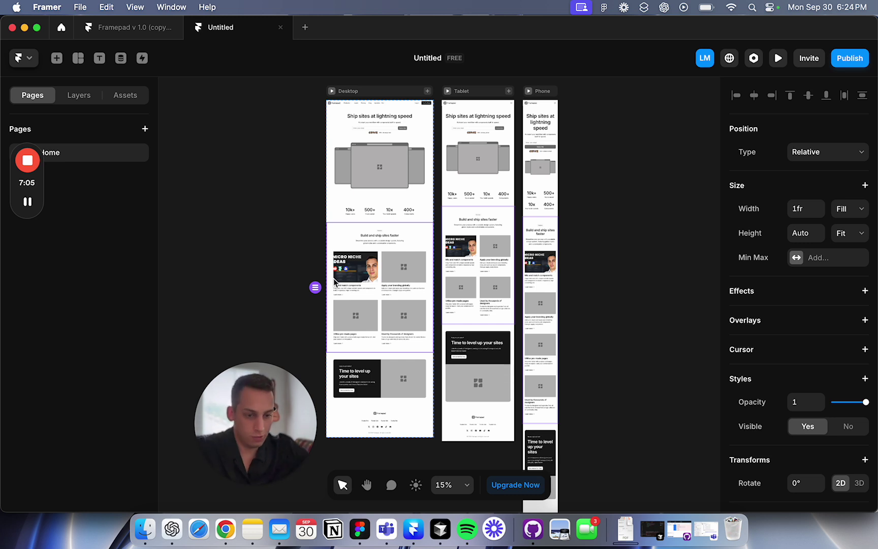
{"action": "left_click", "coordinate": [305, 250]}
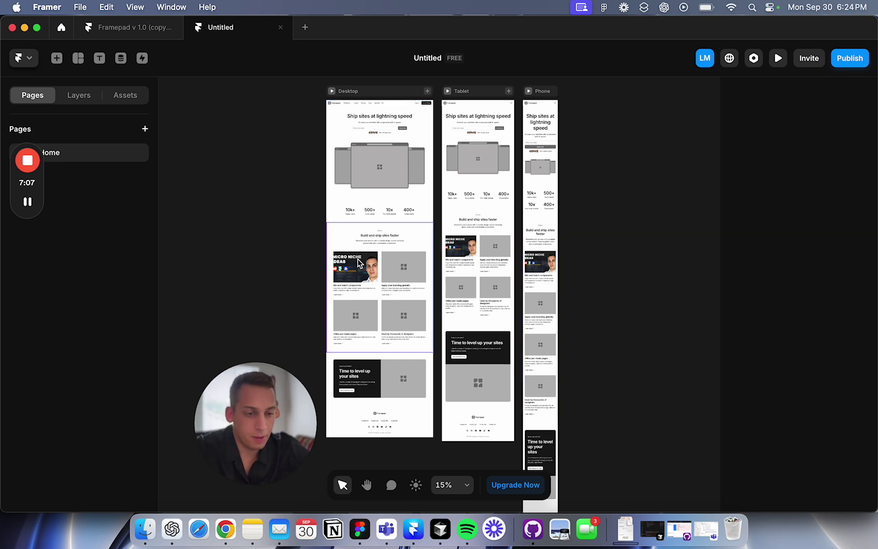
{"action": "double_click", "coordinate": [364, 394]}
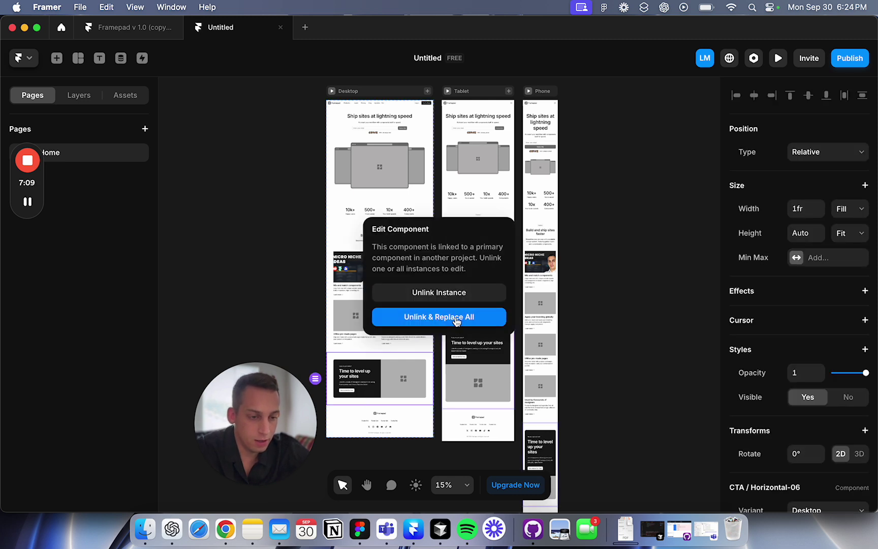
{"action": "left_click", "coordinate": [456, 319]}
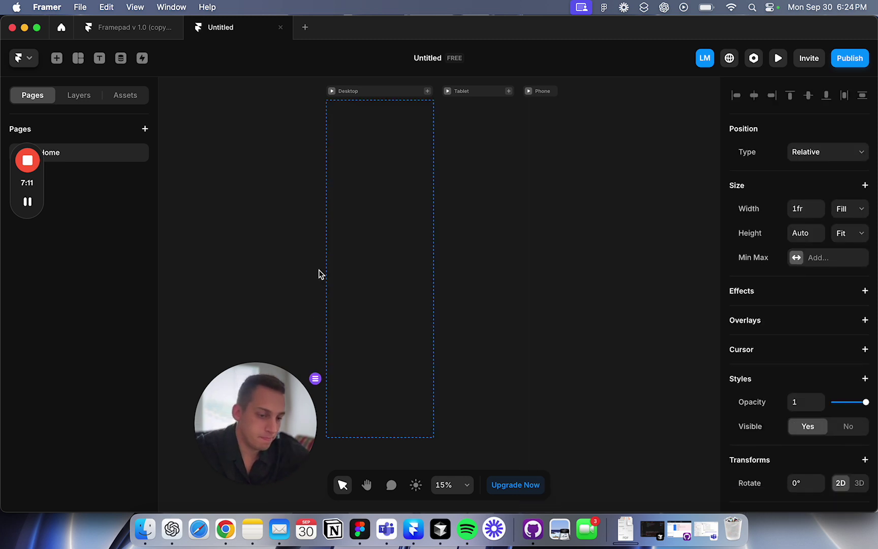
{"action": "left_click", "coordinate": [196, 95]}
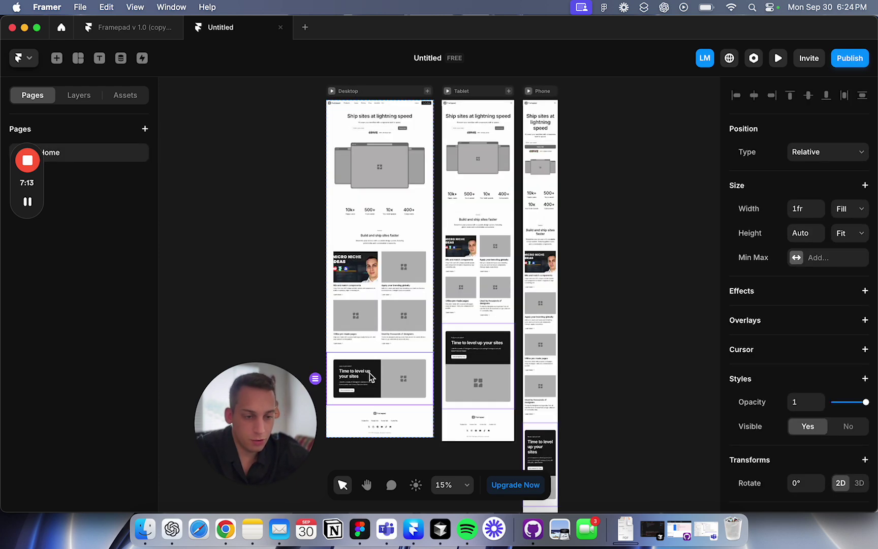
{"action": "scroll", "coordinate": [370, 372], "scroll_direction": "up", "scroll_amount": 5}
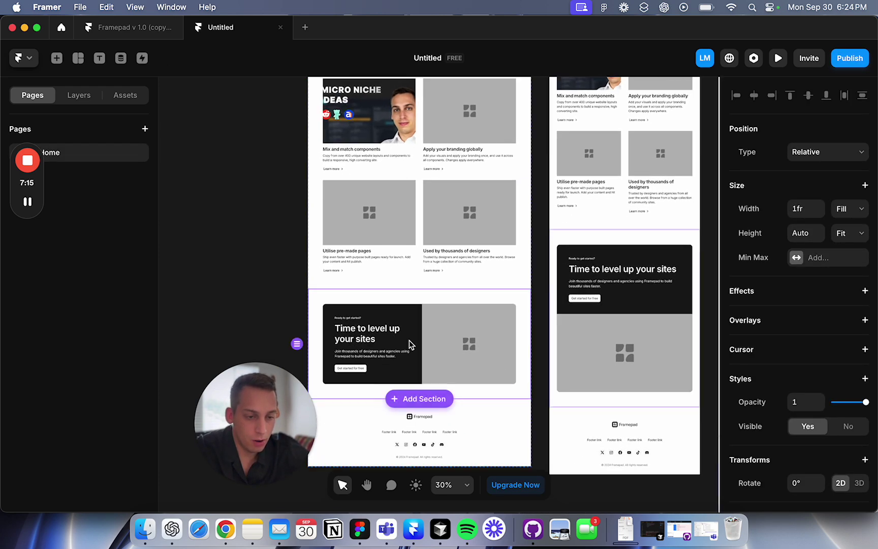
{"action": "right_click", "coordinate": [410, 343]}
{"action": "left_click", "coordinate": [466, 122]}
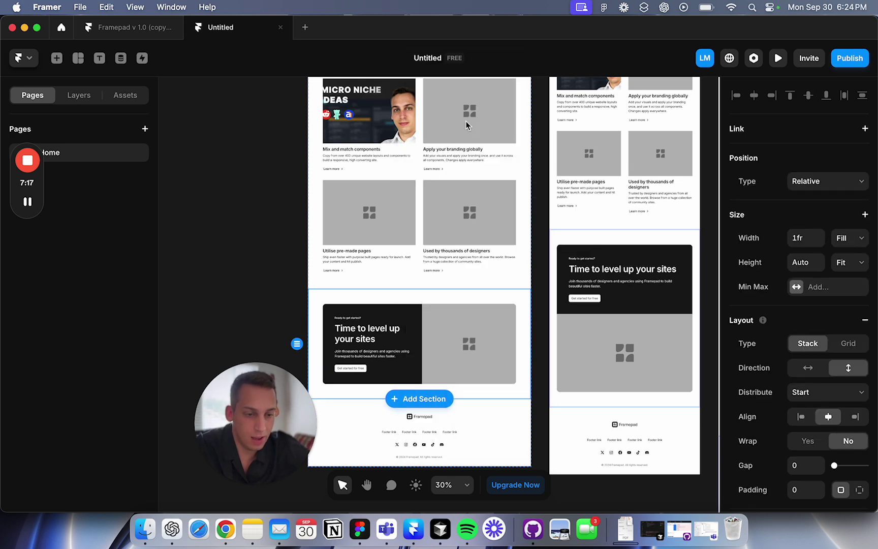
{"action": "left_click", "coordinate": [338, 330]}
{"action": "left_click_drag", "start_coordinate": [259, 311], "coordinate": [523, 379]}
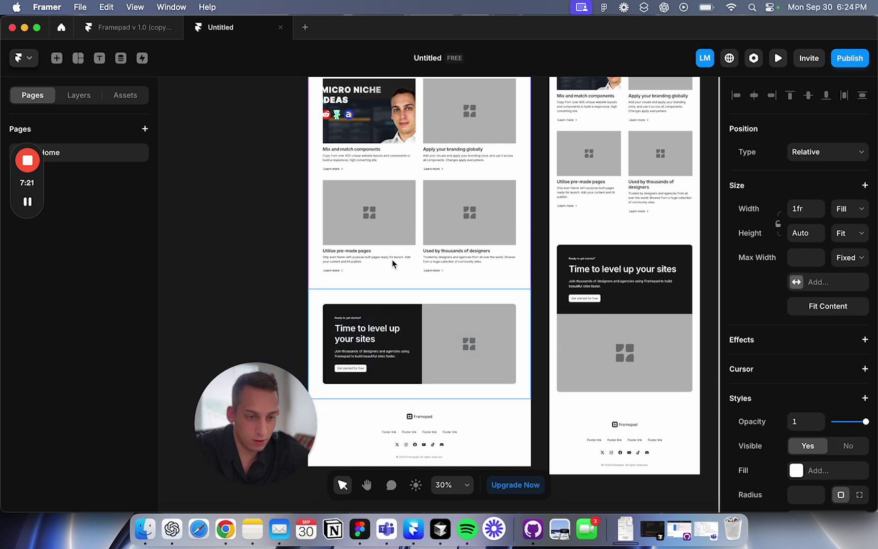
{"action": "left_click", "coordinate": [392, 259]}
{"action": "left_click", "coordinate": [351, 335]}
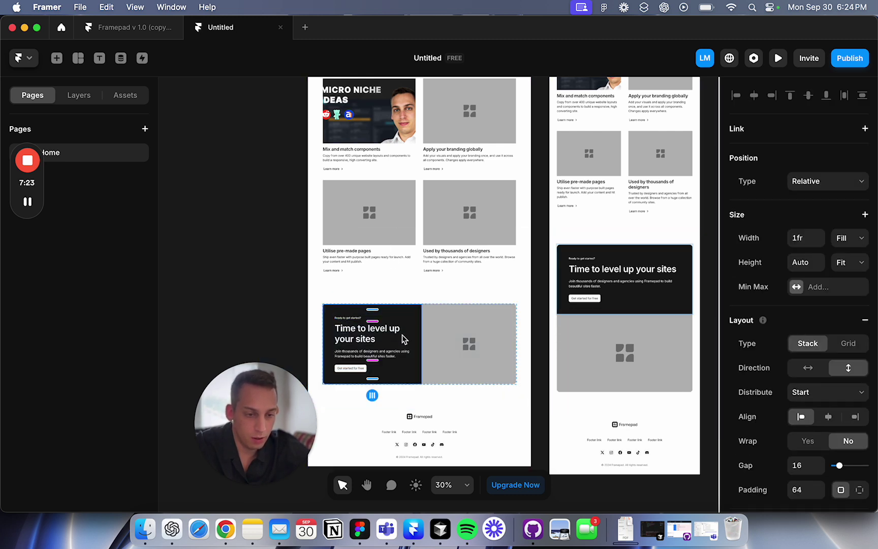
{"action": "left_click", "coordinate": [348, 333]}
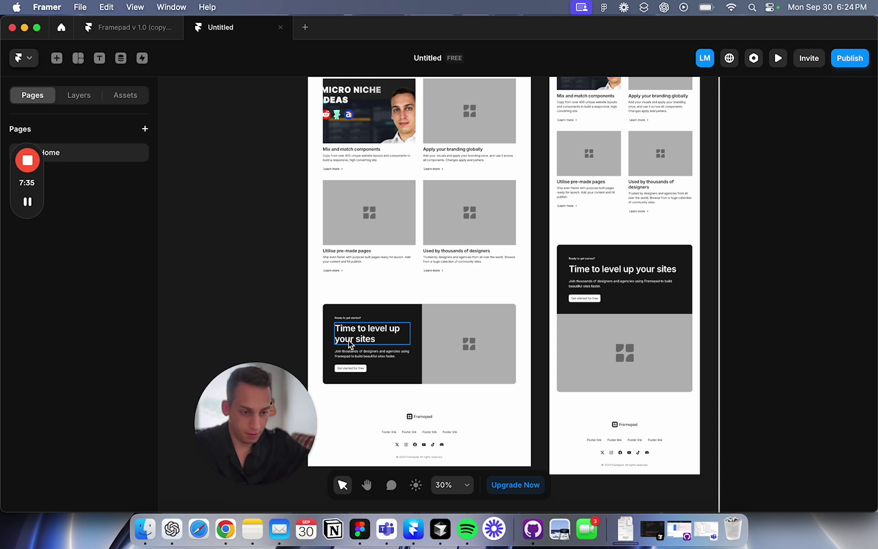
Step: Zoom the canvas out so the Desktop, Tablet and Phone breakpoints are all visible
{"action": "scroll", "coordinate": [298, 320], "scroll_direction": "down", "scroll_amount": 3}
{"action": "left_click_drag", "start_coordinate": [268, 373], "coordinate": [93, 377]}
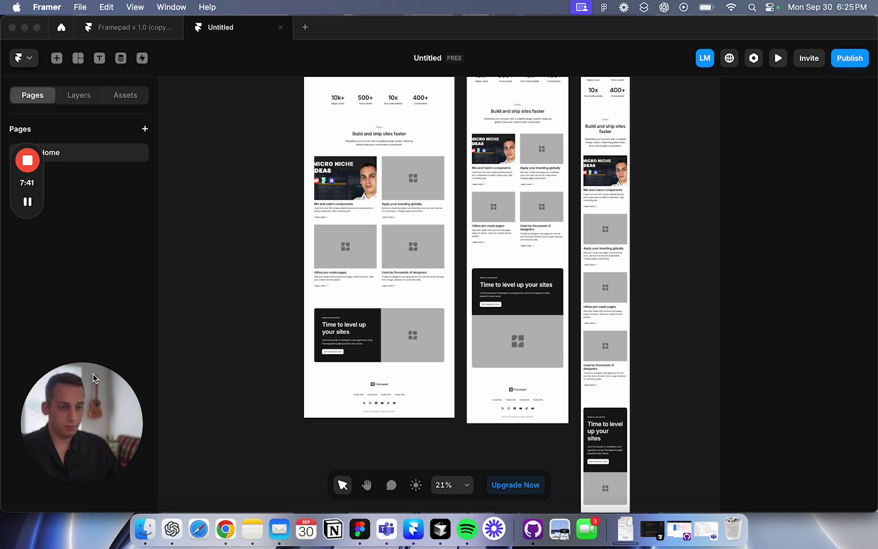
{"action": "scroll", "coordinate": [258, 276], "scroll_direction": "up", "scroll_amount": 5}
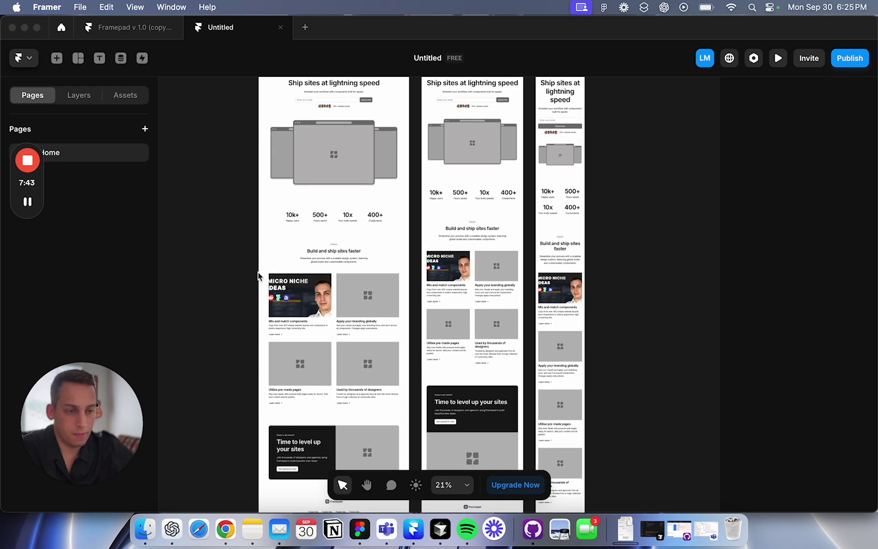
{"action": "scroll", "coordinate": [258, 276], "scroll_direction": "up", "scroll_amount": 3}
{"action": "left_click", "coordinate": [221, 266]}
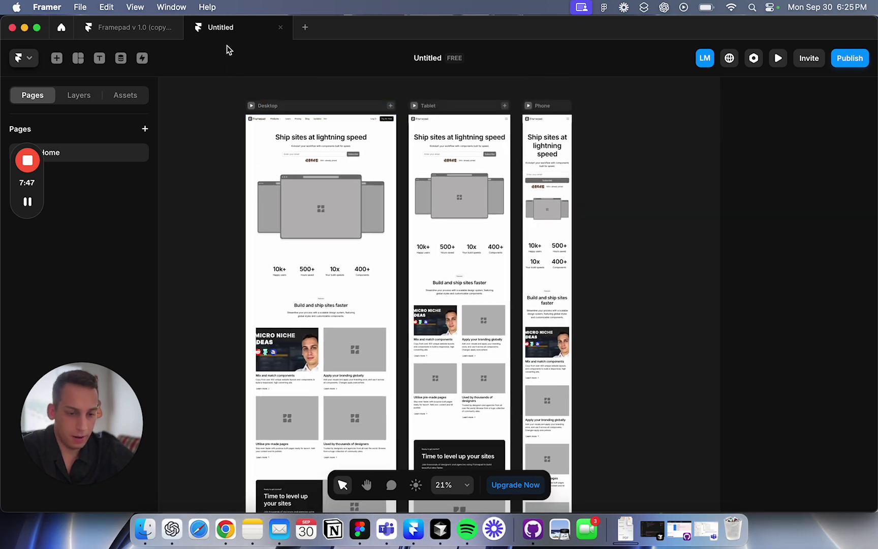
Step: Check the Desktop hero section, deselect it, and bring Chrome to the front
{"action": "left_click", "coordinate": [290, 147]}
{"action": "left_click", "coordinate": [212, 187]}
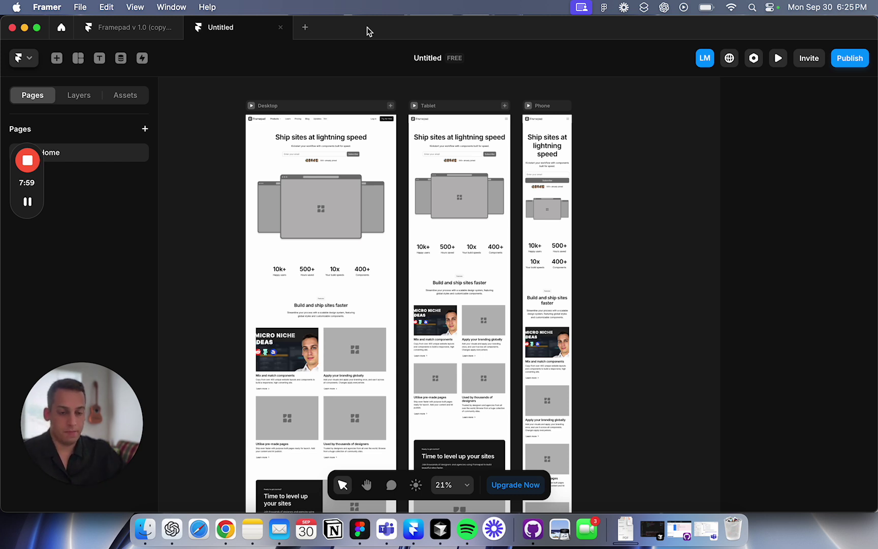
{"action": "left_click", "coordinate": [227, 539]}
Step: Open the relend.de – Framer tab and scroll through its Home page across breakpoints
{"action": "left_click", "coordinate": [393, 30]}
{"action": "scroll", "coordinate": [252, 208], "scroll_direction": "down", "scroll_amount": 2}
{"action": "scroll", "coordinate": [252, 208], "scroll_direction": "down", "scroll_amount": 5}
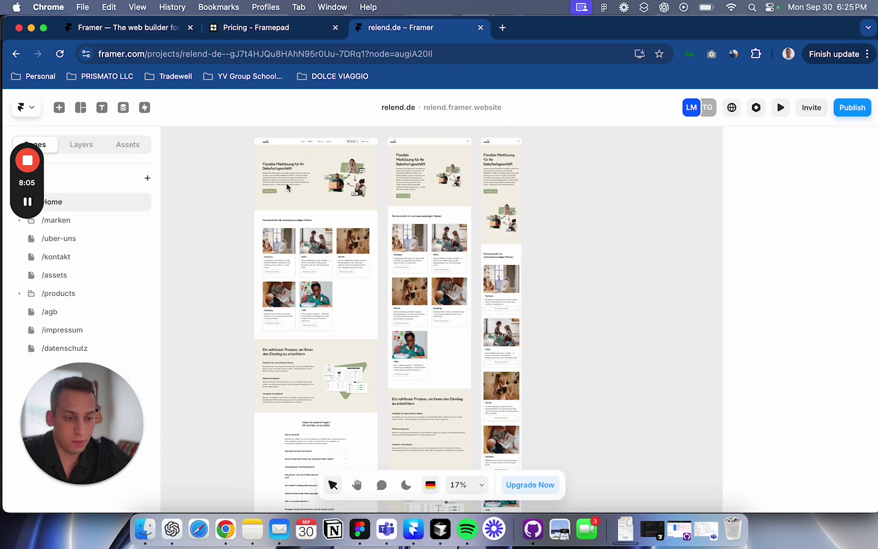
{"action": "scroll", "coordinate": [285, 189], "scroll_direction": "up", "scroll_amount": 5}
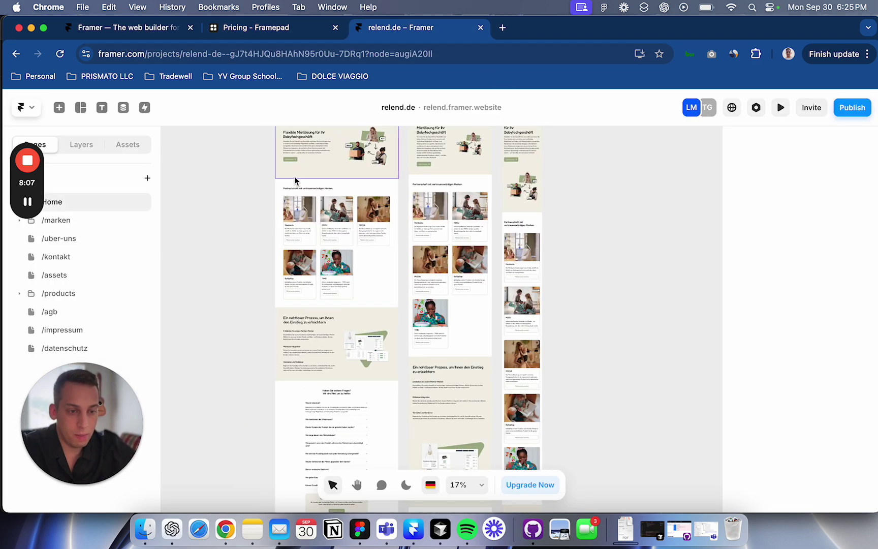
{"action": "scroll", "coordinate": [288, 191], "scroll_direction": "up", "scroll_amount": 5}
{"action": "scroll", "coordinate": [288, 191], "scroll_direction": "down", "scroll_amount": 3}
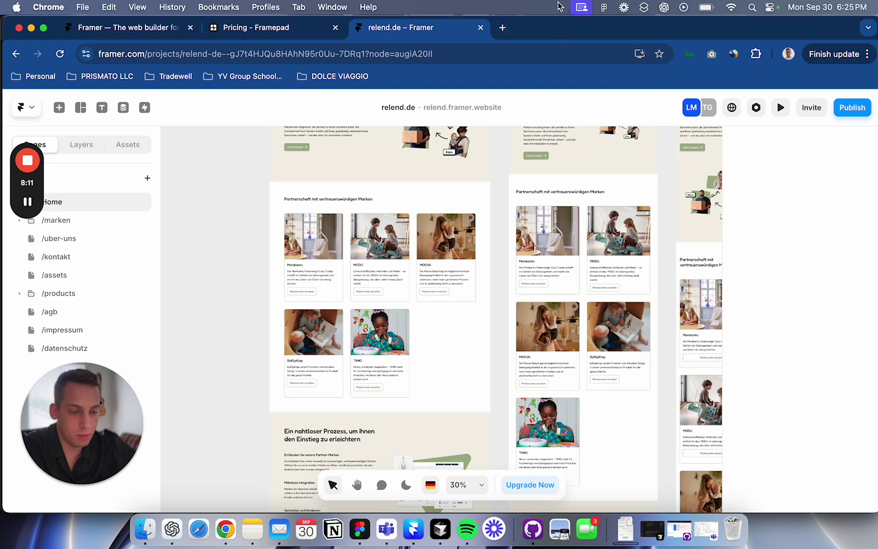
{"action": "scroll", "coordinate": [264, 352], "scroll_direction": "down", "scroll_amount": 5}
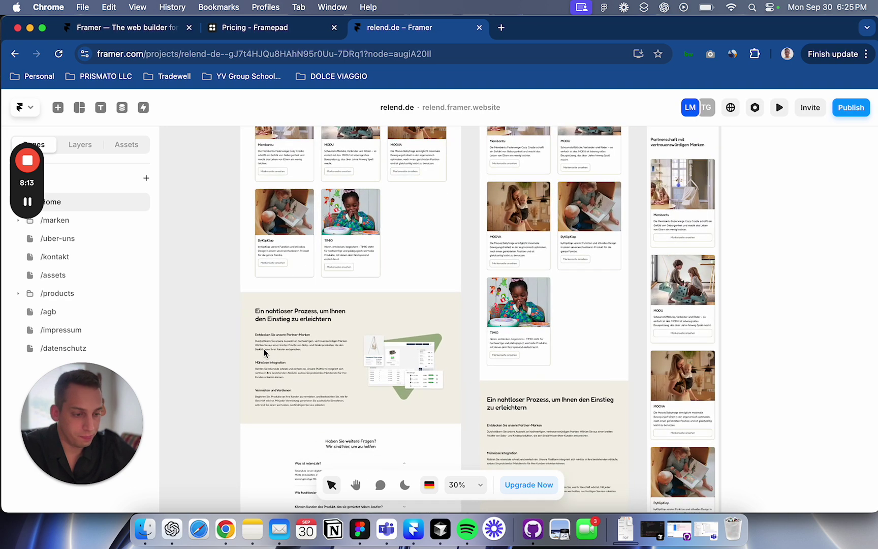
{"action": "scroll", "coordinate": [263, 349], "scroll_direction": "down", "scroll_amount": 2}
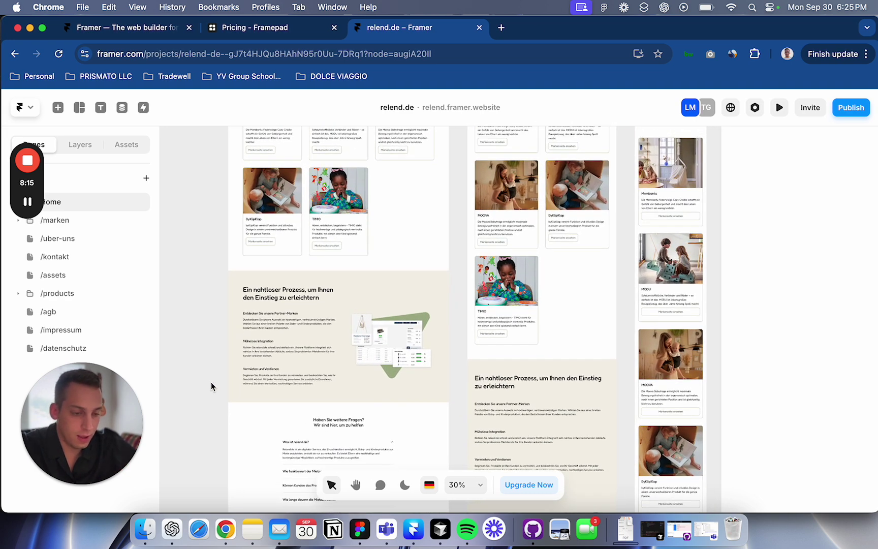
{"action": "scroll", "coordinate": [211, 382], "scroll_direction": "up", "scroll_amount": 10}
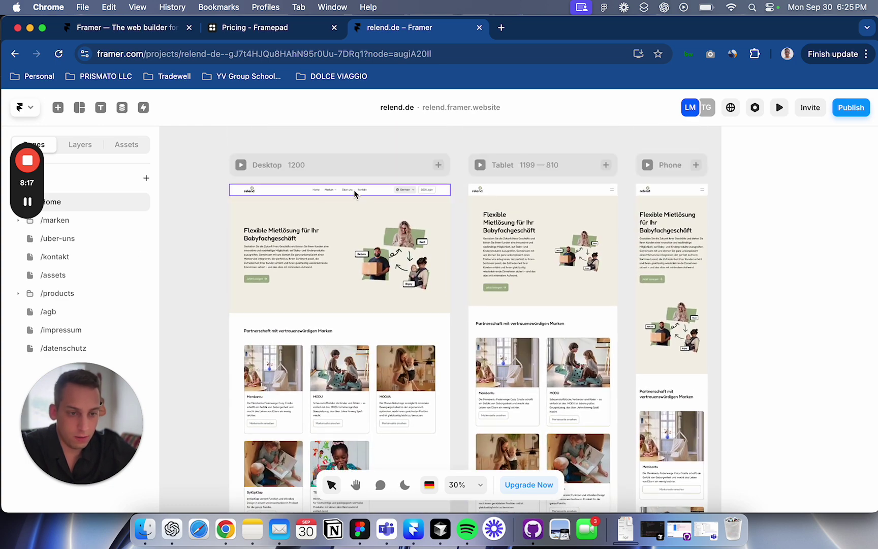
{"action": "scroll", "coordinate": [337, 236], "scroll_direction": "up", "scroll_amount": 5}
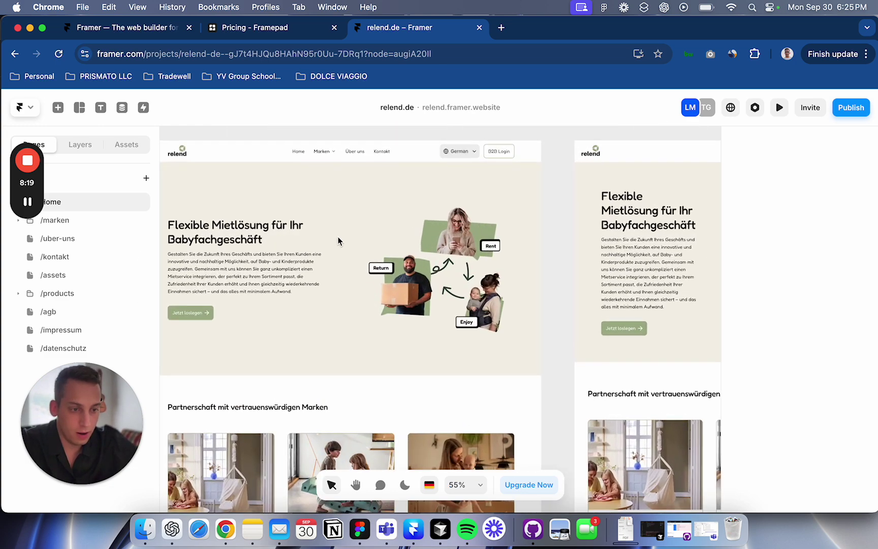
{"action": "scroll", "coordinate": [337, 235], "scroll_direction": "down", "scroll_amount": 5}
{"action": "scroll", "coordinate": [337, 236], "scroll_direction": "down", "scroll_amount": 2}
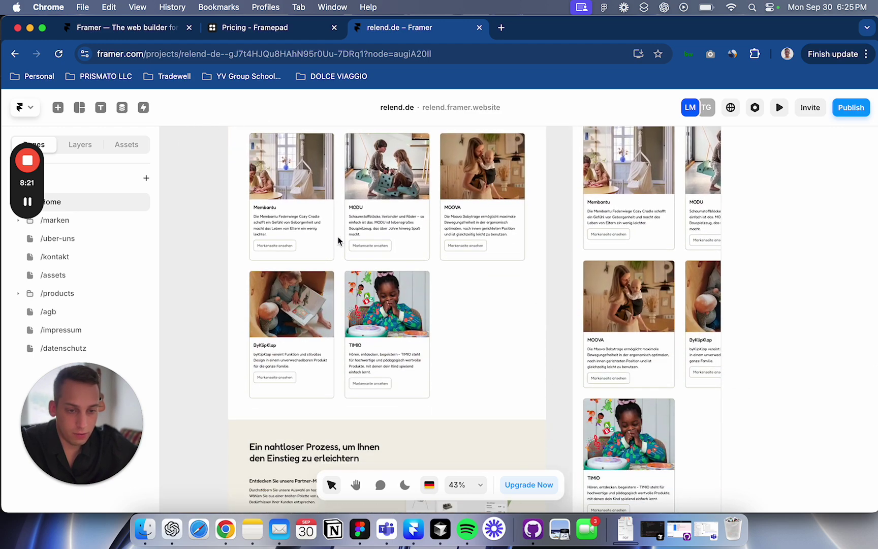
{"action": "scroll", "coordinate": [339, 240], "scroll_direction": "down", "scroll_amount": 3}
{"action": "scroll", "coordinate": [315, 254], "scroll_direction": "up", "scroll_amount": 4}
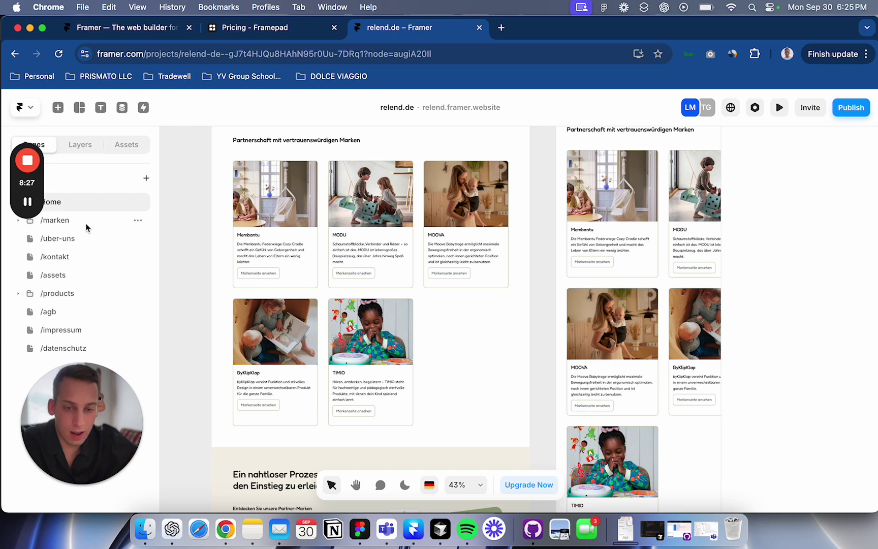
Step: Browse the /uber-uns, /kontakt, /assets, /agb and Products pages in the Pages panel
{"action": "left_click", "coordinate": [64, 238]}
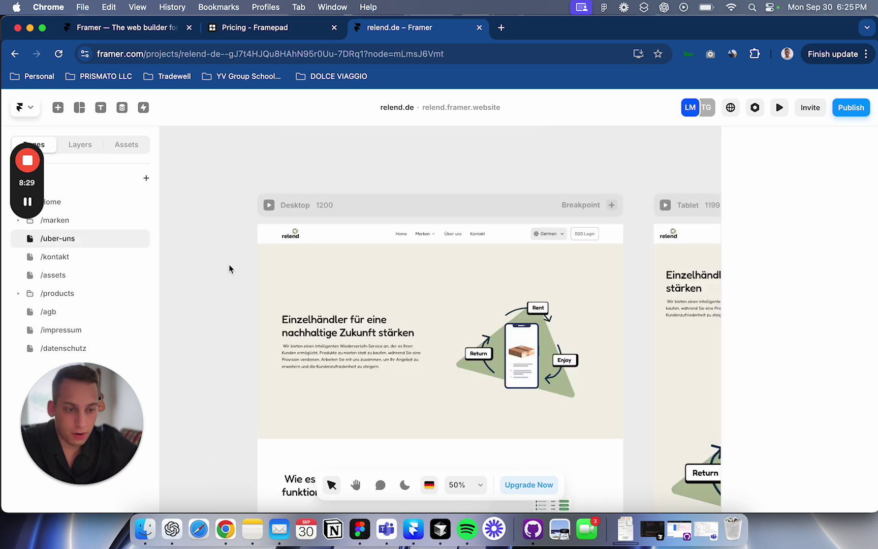
{"action": "scroll", "coordinate": [229, 264], "scroll_direction": "down", "scroll_amount": 5}
{"action": "left_click", "coordinate": [80, 257]}
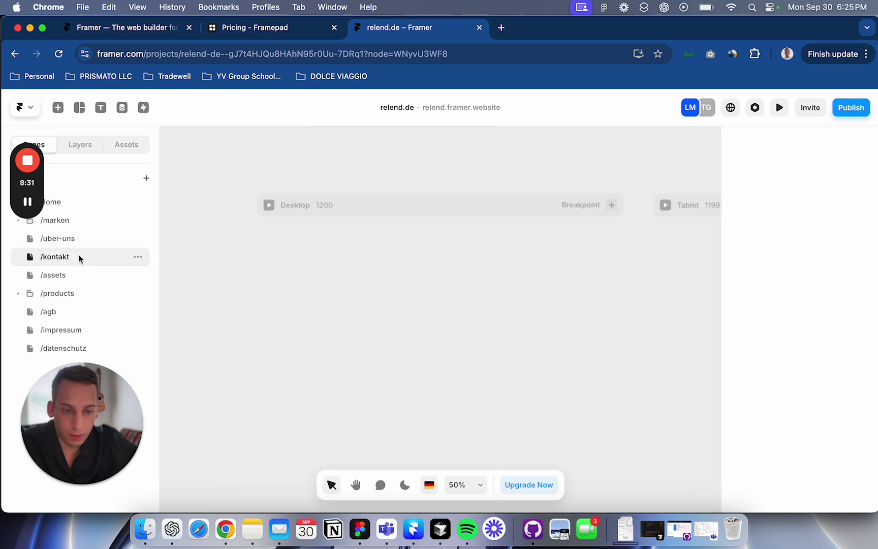
{"action": "left_click", "coordinate": [63, 276]}
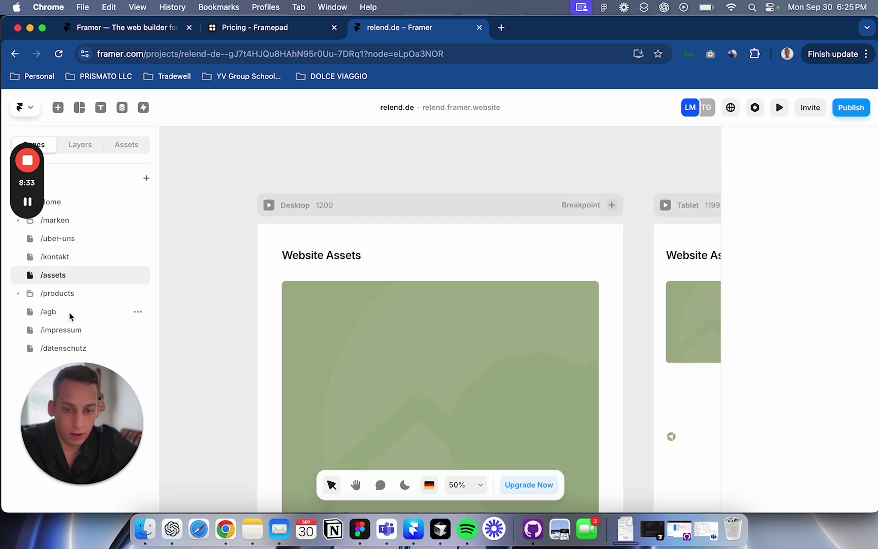
{"action": "left_click", "coordinate": [70, 314]}
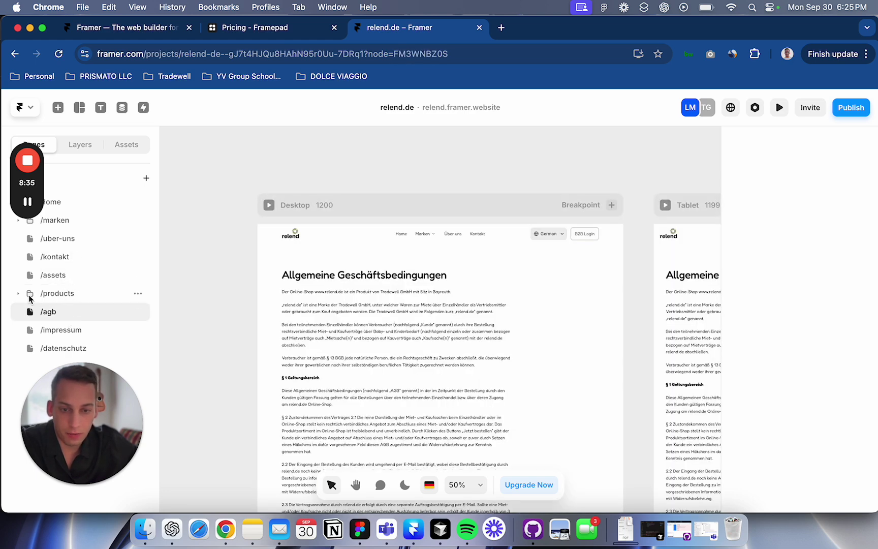
{"action": "left_click", "coordinate": [29, 297]}
{"action": "left_click", "coordinate": [61, 311]}
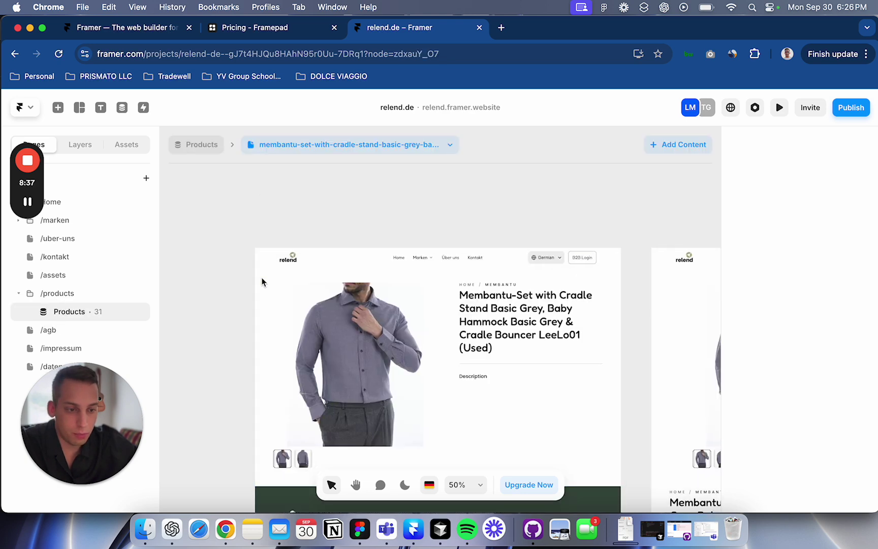
{"action": "scroll", "coordinate": [261, 281], "scroll_direction": "down", "scroll_amount": 3}
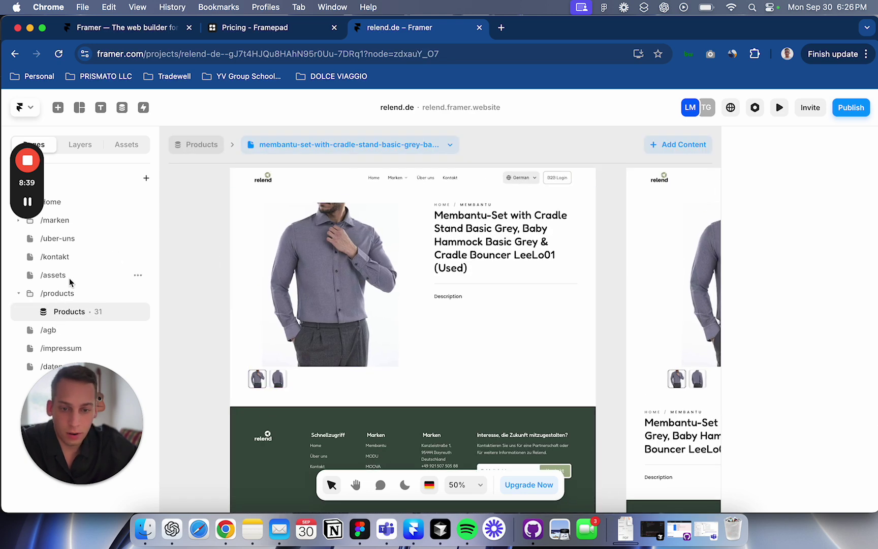
{"action": "left_click", "coordinate": [68, 278]}
{"action": "left_click", "coordinate": [65, 239]}
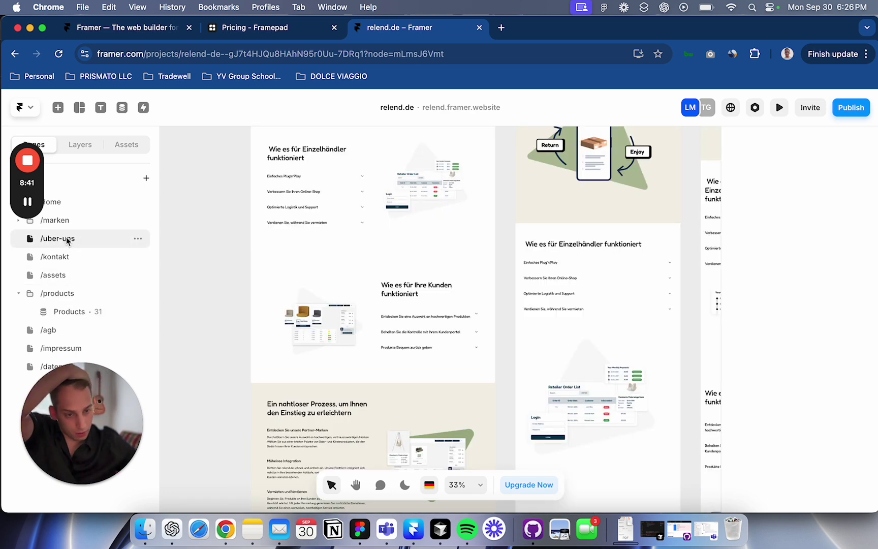
{"action": "scroll", "coordinate": [315, 248], "scroll_direction": "up", "scroll_amount": 5}
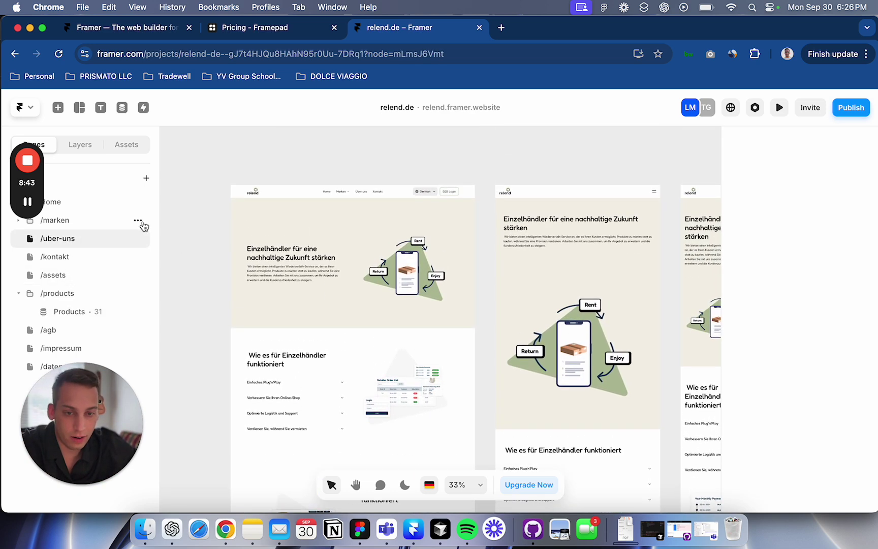
Step: Expand the /marken folder and open the /modu brand page, scrolling through its sections
{"action": "left_click", "coordinate": [19, 221]}
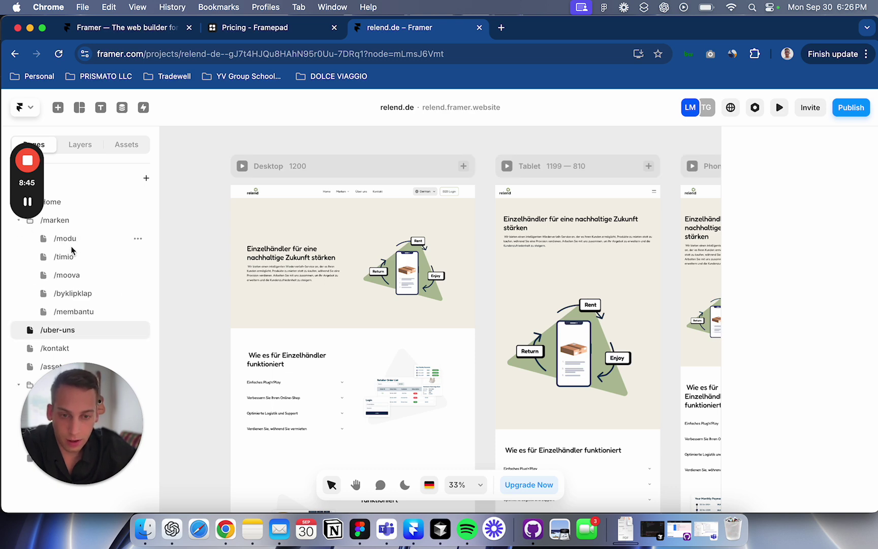
{"action": "left_click", "coordinate": [65, 240]}
{"action": "scroll", "coordinate": [379, 348], "scroll_direction": "down", "scroll_amount": 1}
{"action": "scroll", "coordinate": [378, 343], "scroll_direction": "down", "scroll_amount": 5}
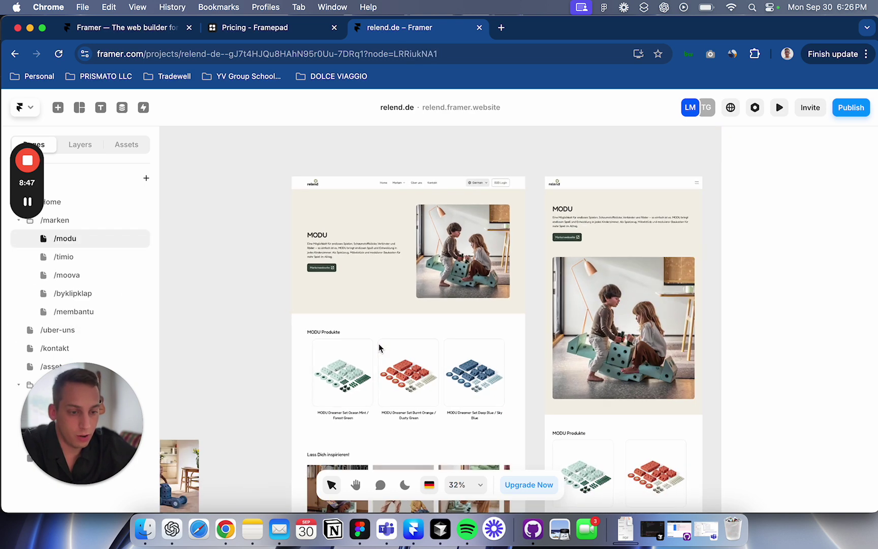
{"action": "scroll", "coordinate": [379, 343], "scroll_direction": "down", "scroll_amount": 2}
{"action": "scroll", "coordinate": [379, 344], "scroll_direction": "down", "scroll_amount": 10}
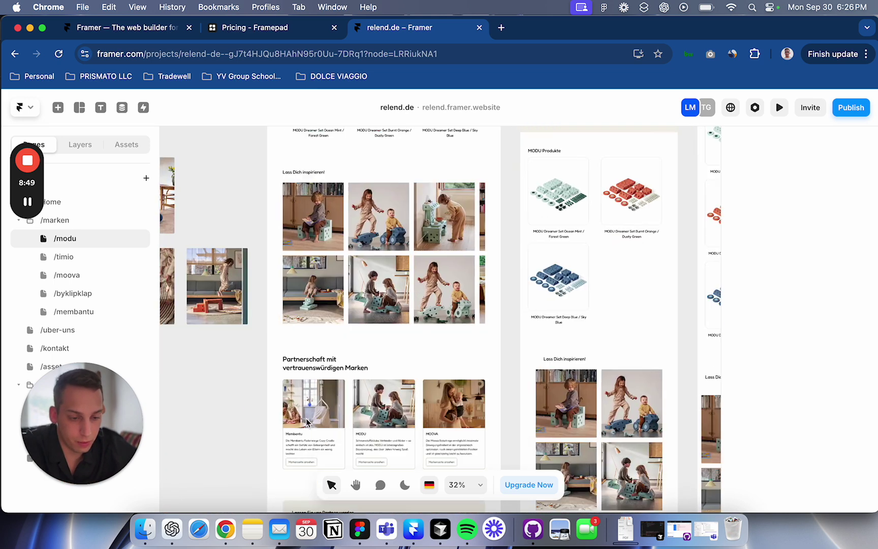
{"action": "scroll", "coordinate": [319, 337], "scroll_direction": "down", "scroll_amount": 3}
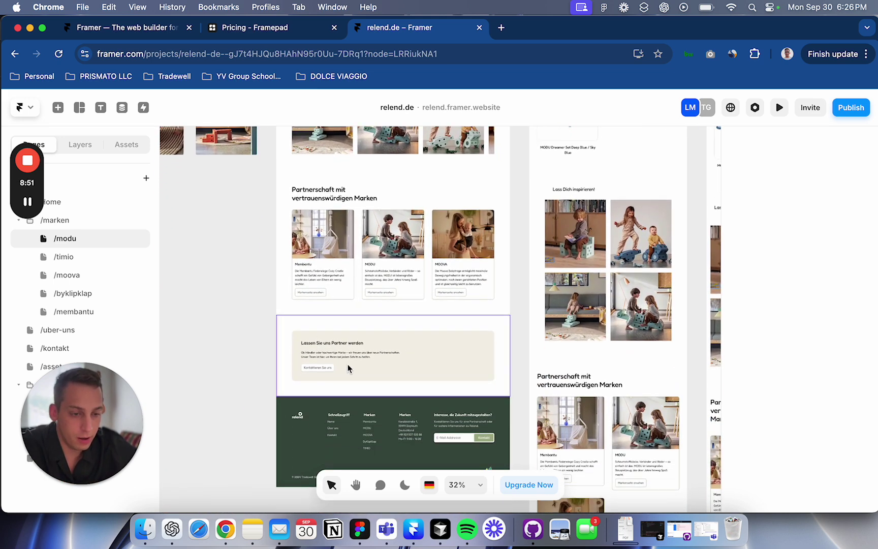
{"action": "scroll", "coordinate": [358, 340], "scroll_direction": "up", "scroll_amount": 5}
{"action": "scroll", "coordinate": [358, 340], "scroll_direction": "down", "scroll_amount": 3}
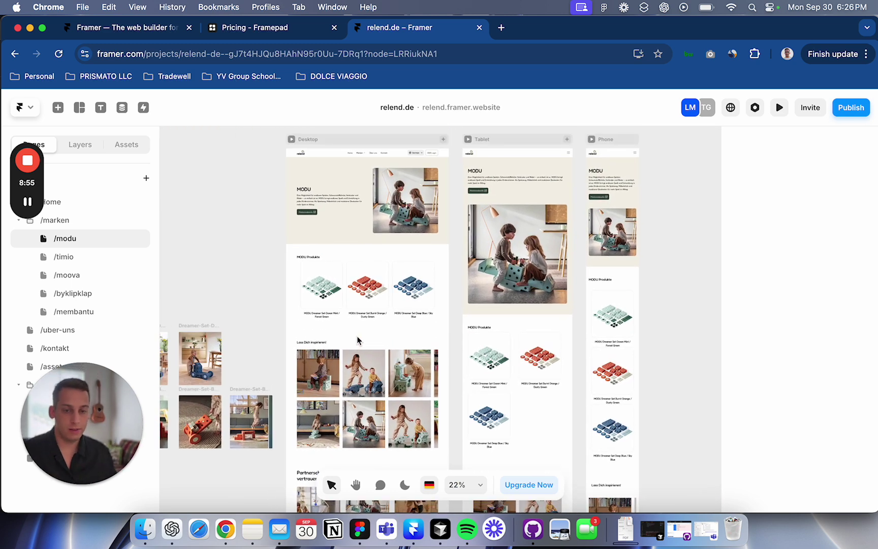